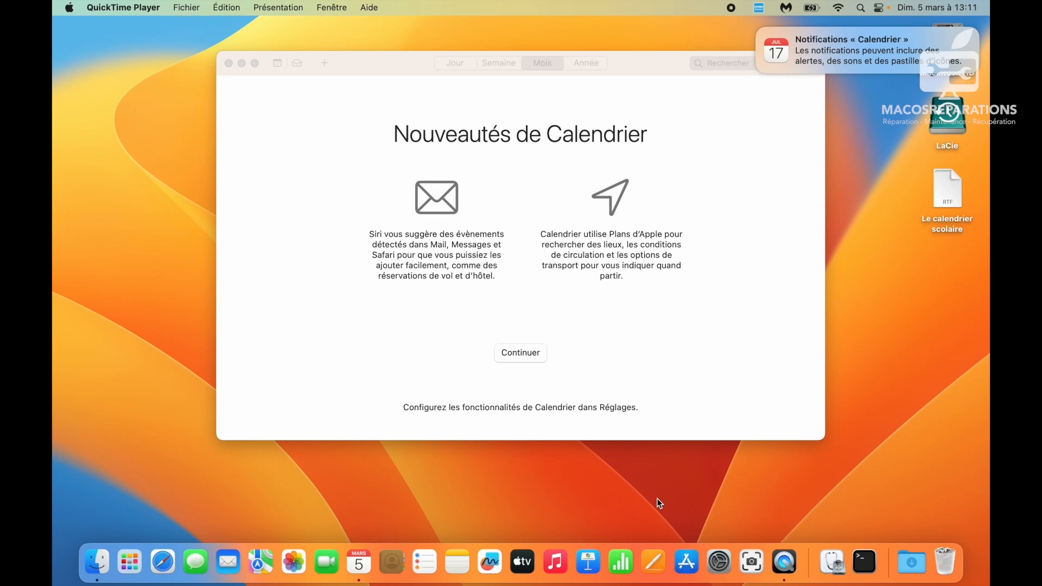
# - Allow Calendrier notifications (Options > Autoriser) and dismiss the Nouveautés de Calendrier welcome screen
pyautogui.moveTo(825, 40)
pyautogui.click(959, 63)
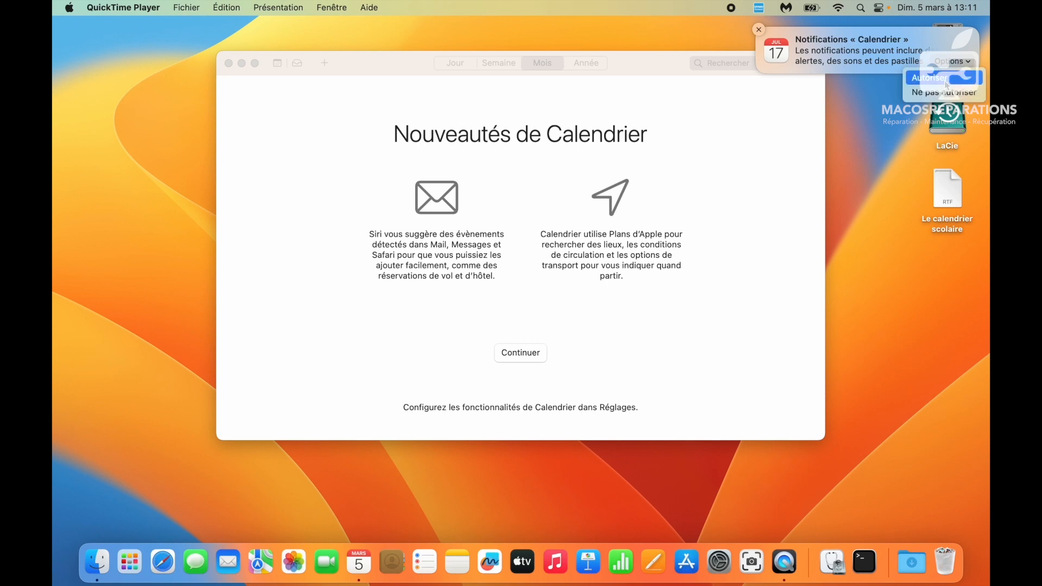
pyautogui.click(945, 79)
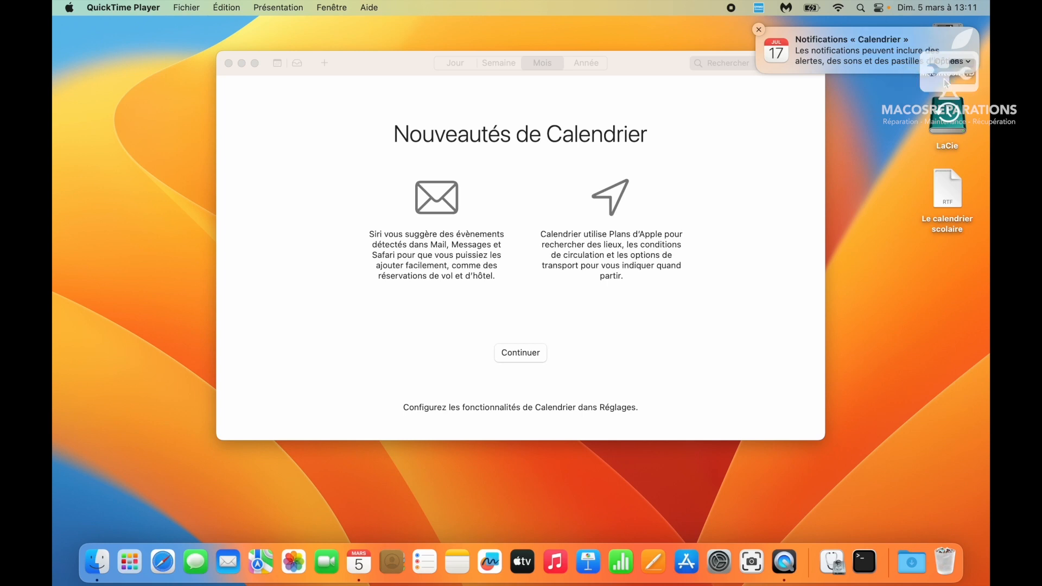
pyautogui.click(533, 360)
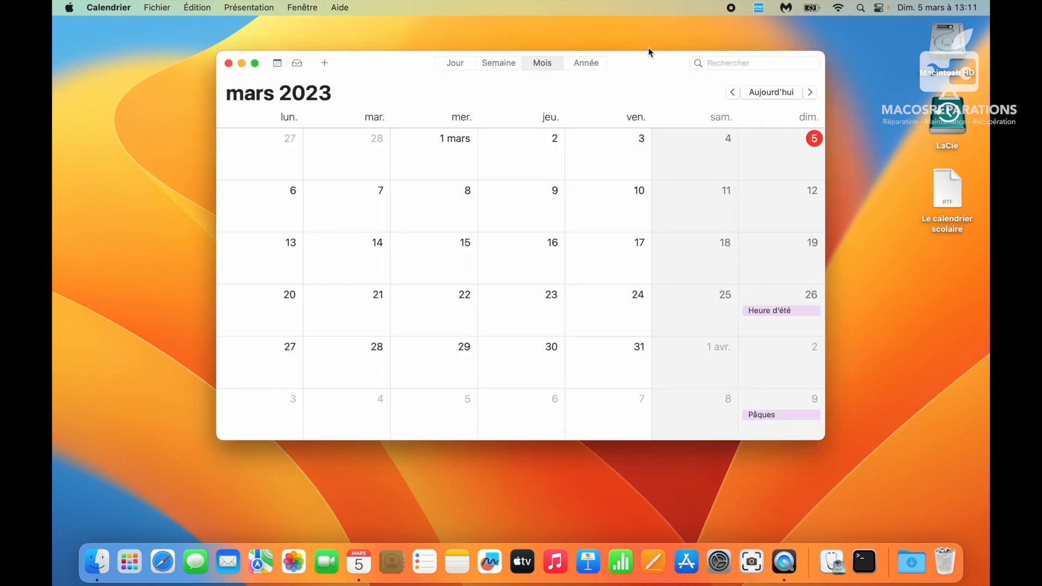
pyautogui.moveTo(644, 66); pyautogui.dragTo(604, 102)
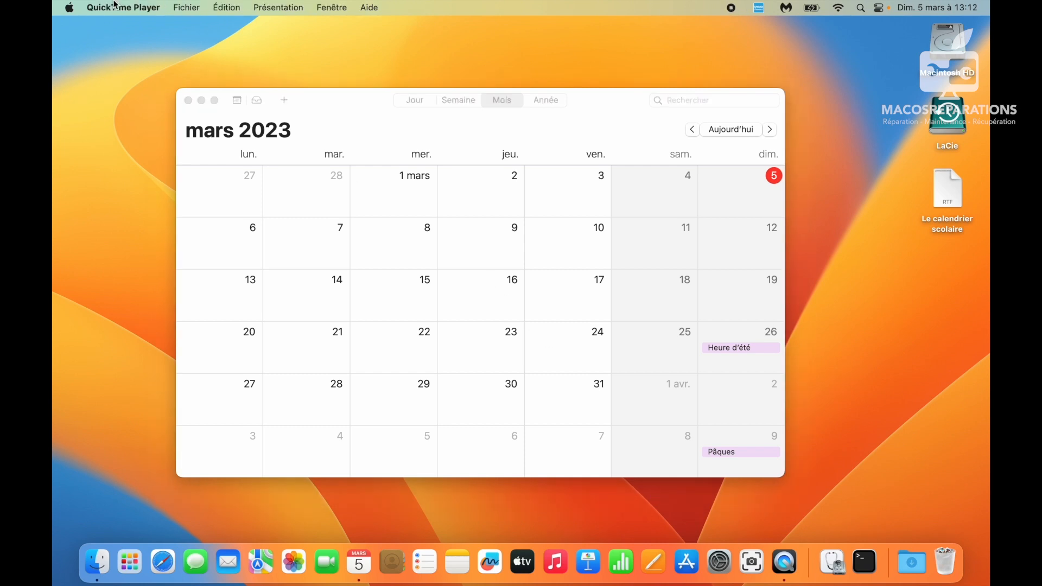
pyautogui.click(325, 103)
pyautogui.click(122, 8)
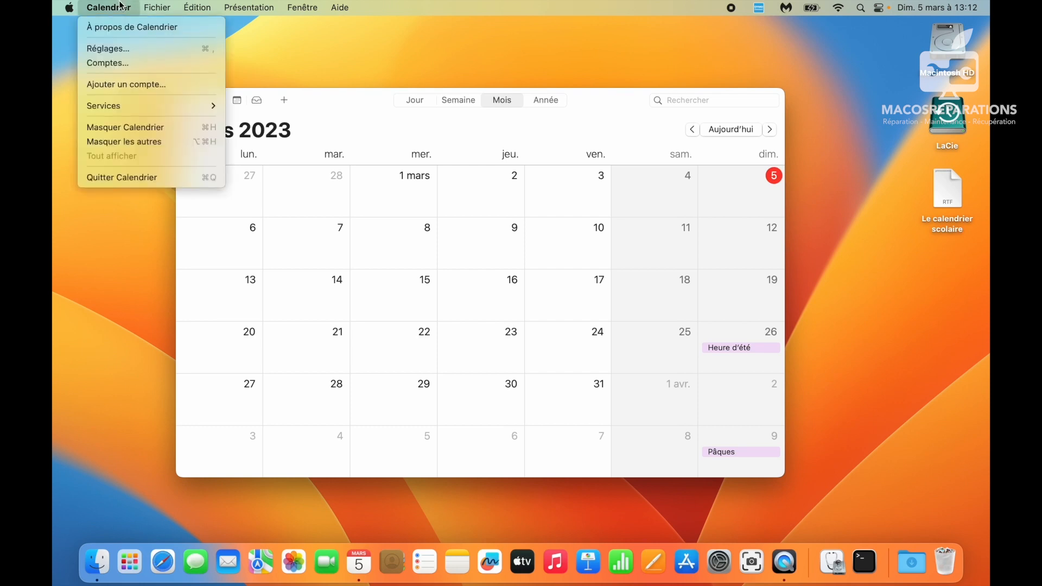
pyautogui.click(139, 86)
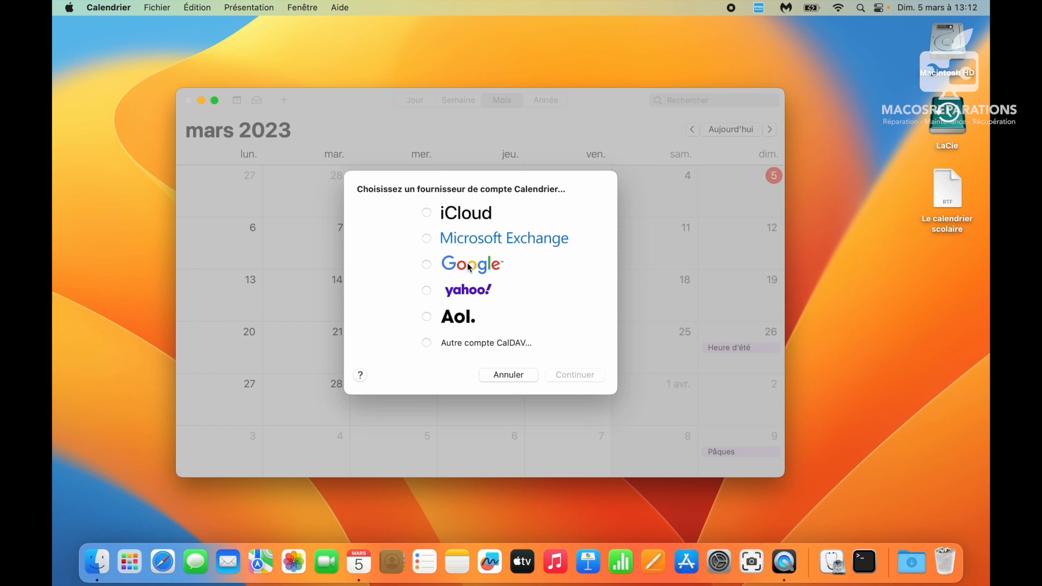
pyautogui.click(463, 343)
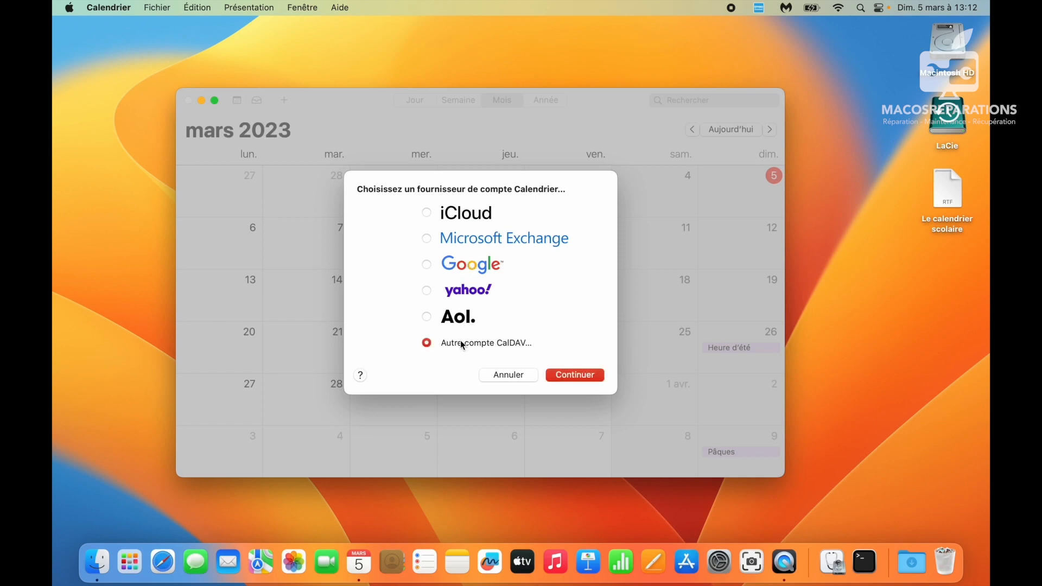
pyautogui.click(509, 376)
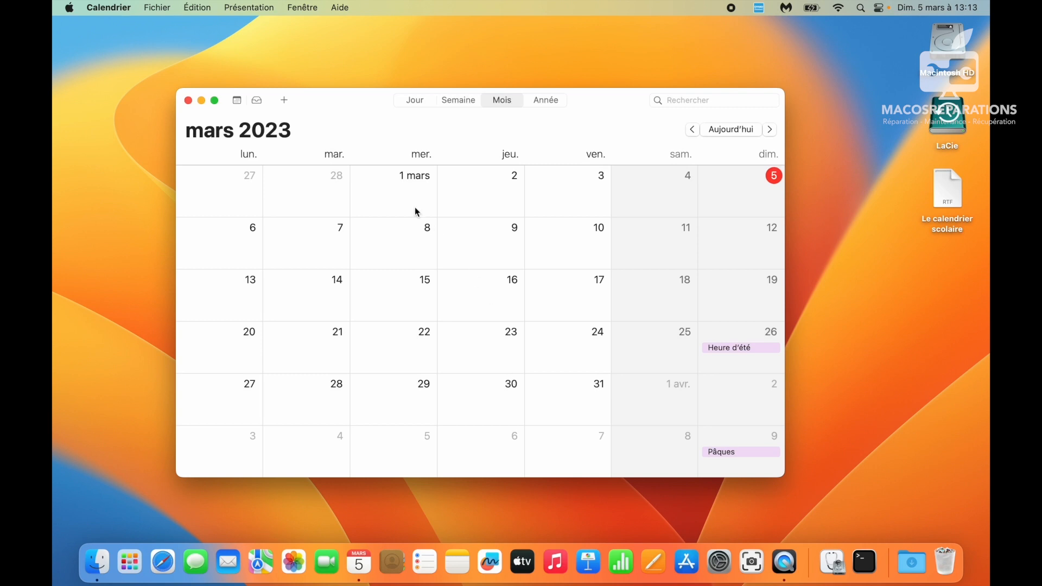
# - Move and enlarge the Calendrier window
pyautogui.moveTo(351, 111); pyautogui.dragTo(325, 77)
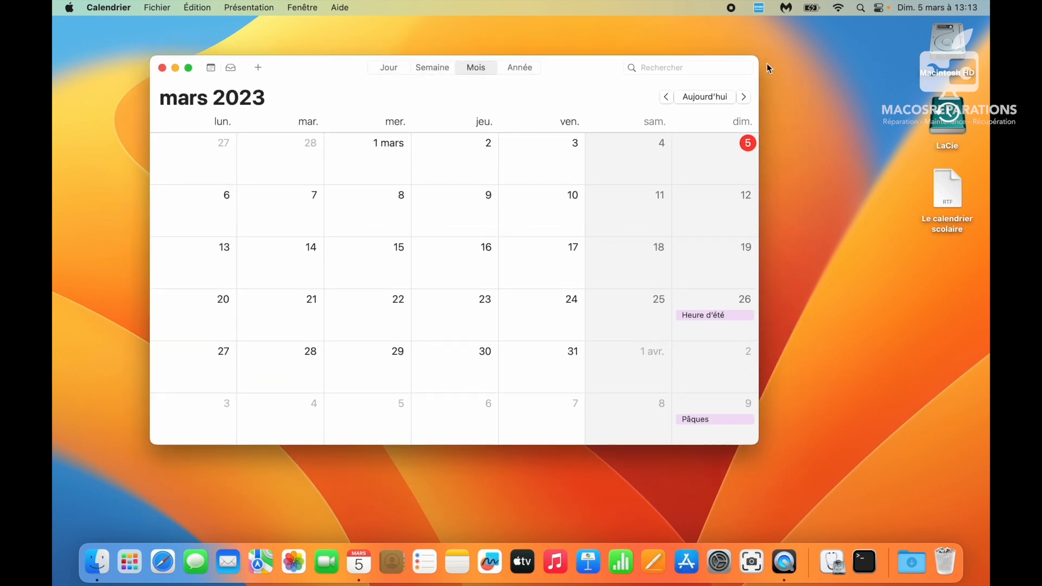
pyautogui.moveTo(755, 56); pyautogui.dragTo(866, 20)
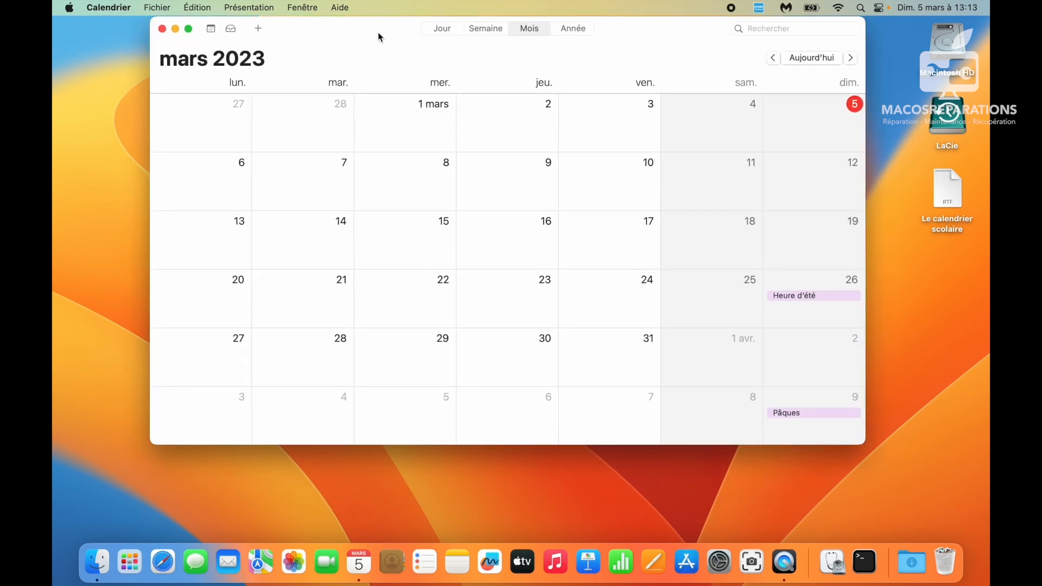
pyautogui.moveTo(378, 32); pyautogui.dragTo(360, 77)
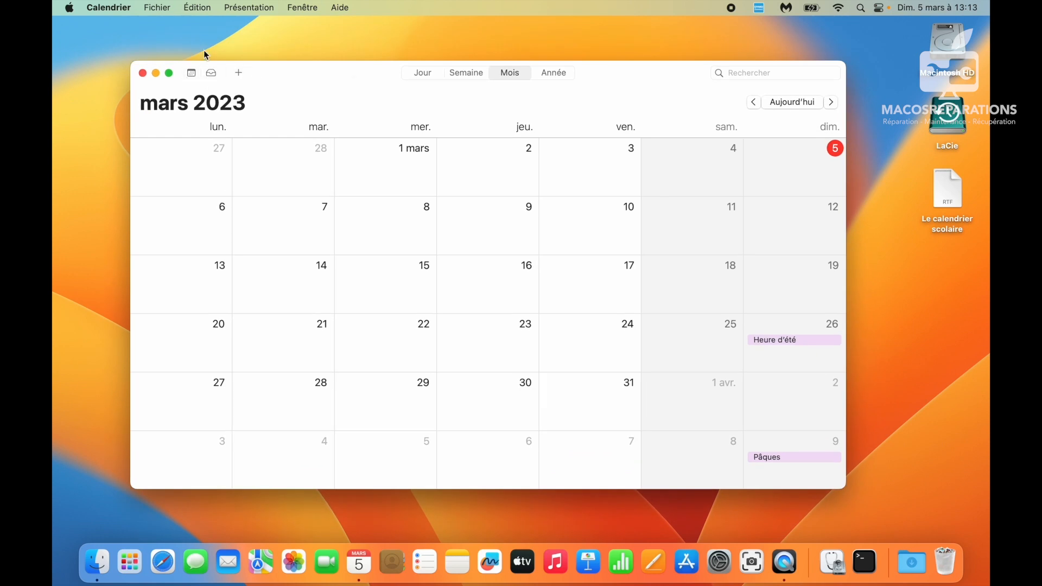
# - Show the calendar list sidebar beside the month grid
pyautogui.click(158, 4)
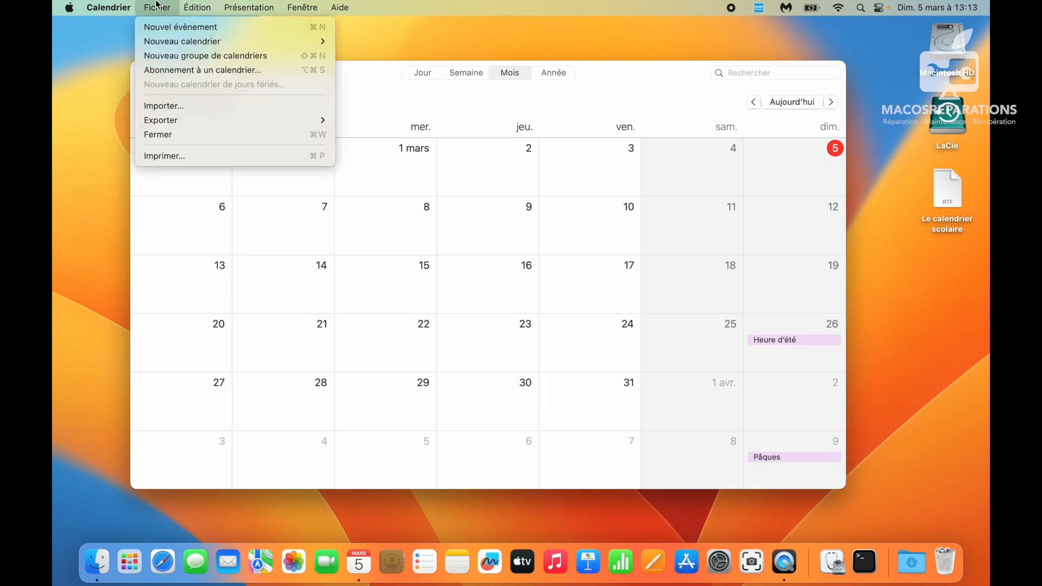
pyautogui.click(171, 57)
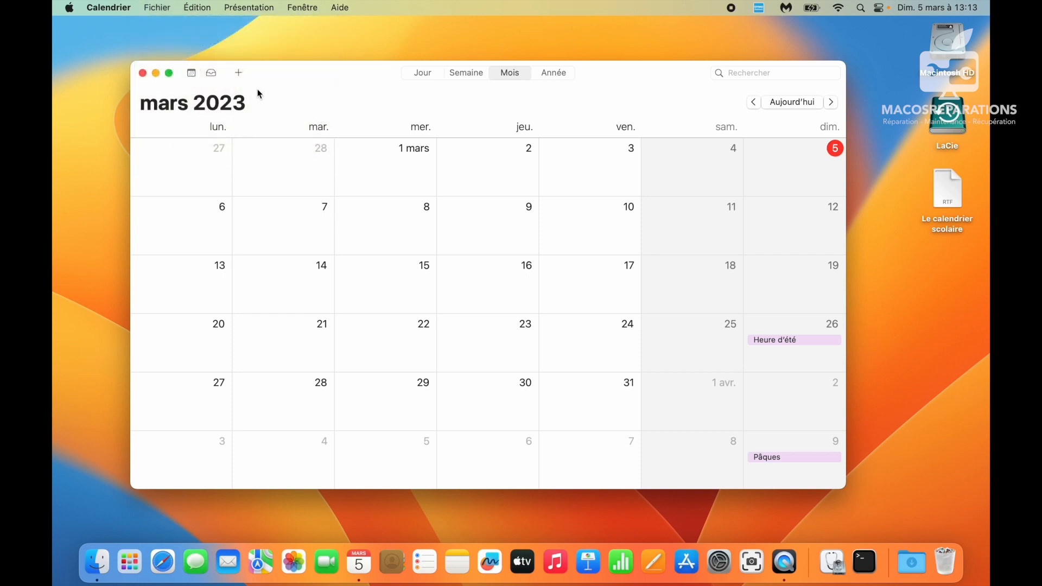
pyautogui.click(191, 73)
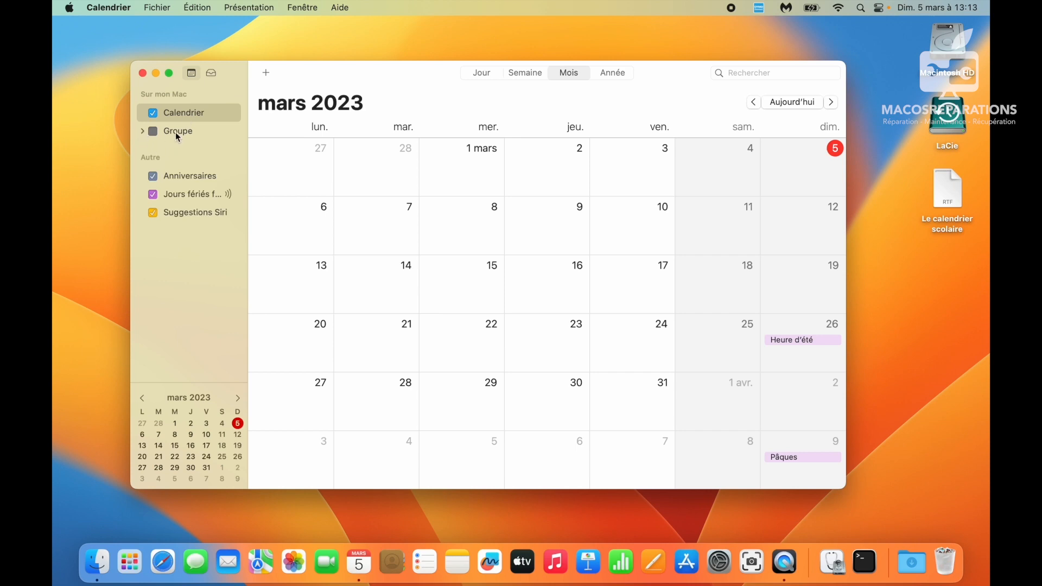
pyautogui.click(182, 175)
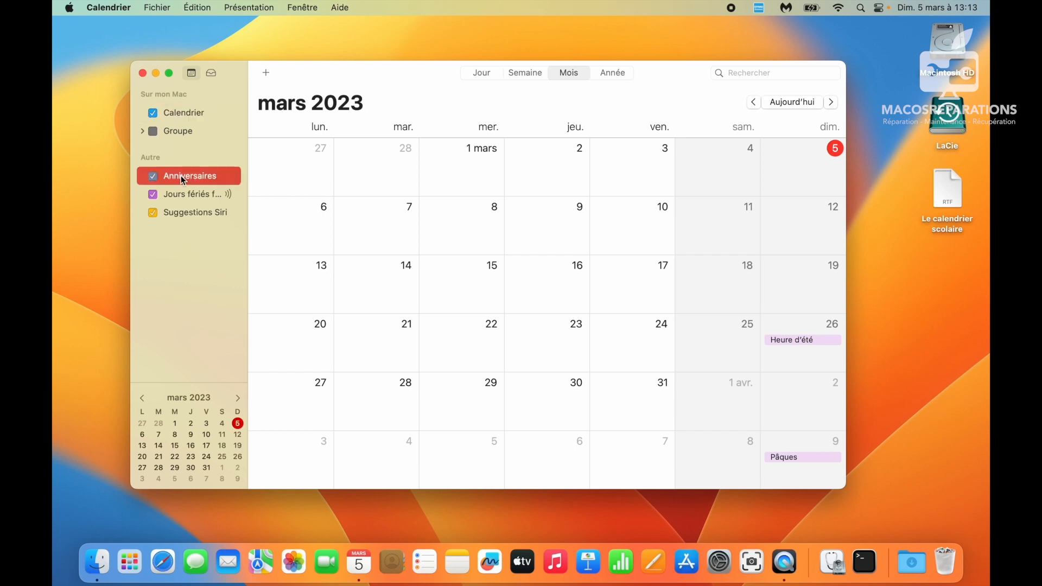
pyautogui.click(392, 562)
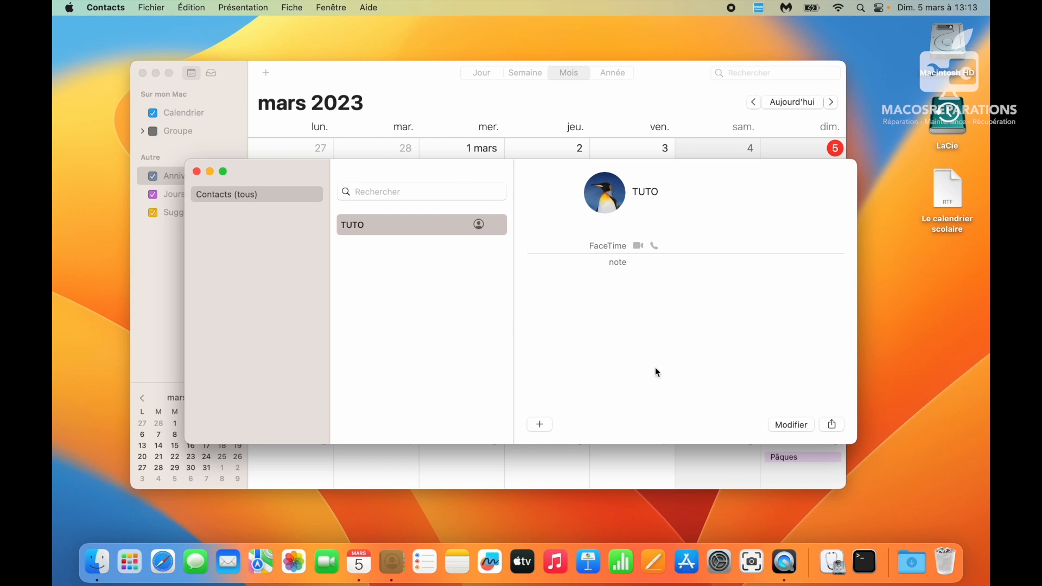
pyautogui.click(429, 90)
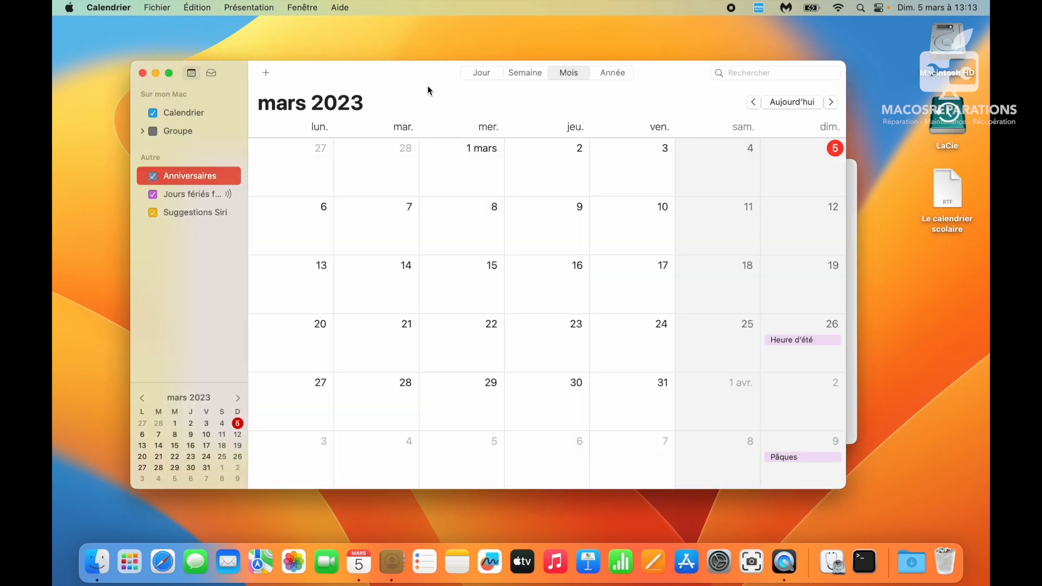
pyautogui.click(197, 199)
pyautogui.scroll(-2, 568, 277)
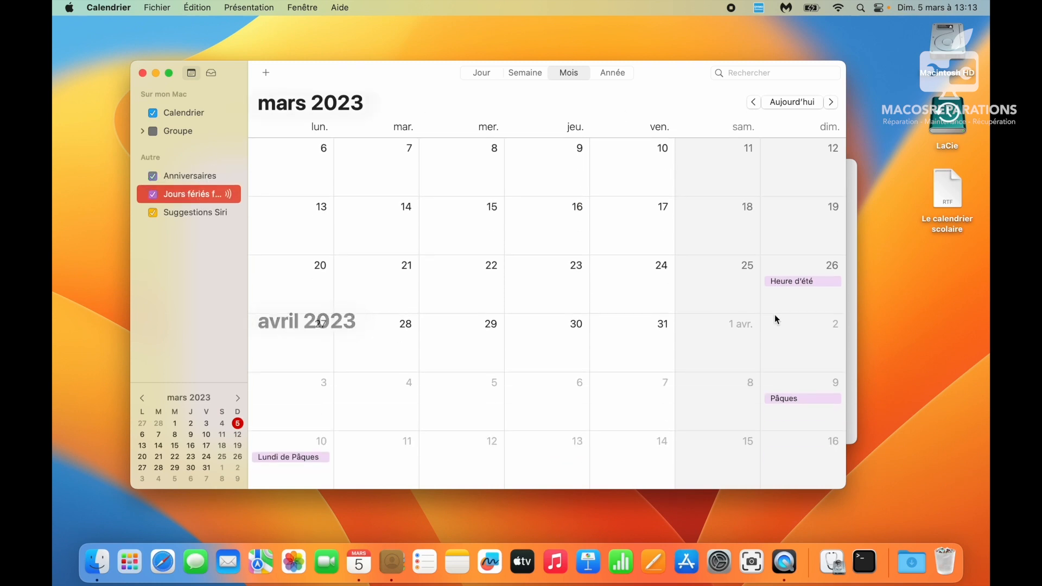
pyautogui.scroll(-2, 785, 288)
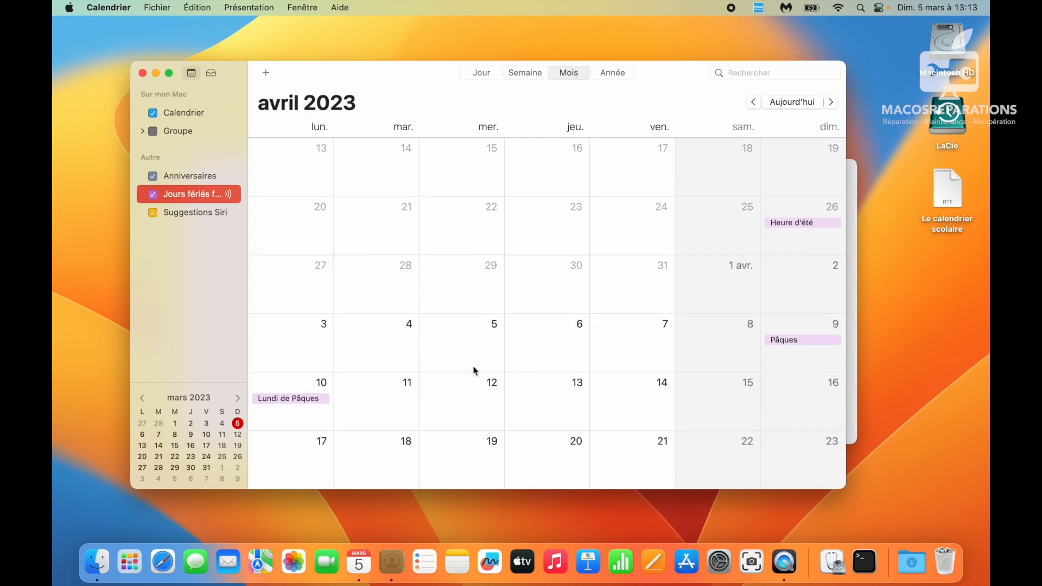
pyautogui.scroll(-3, 315, 395)
pyautogui.scroll(4, 315, 395)
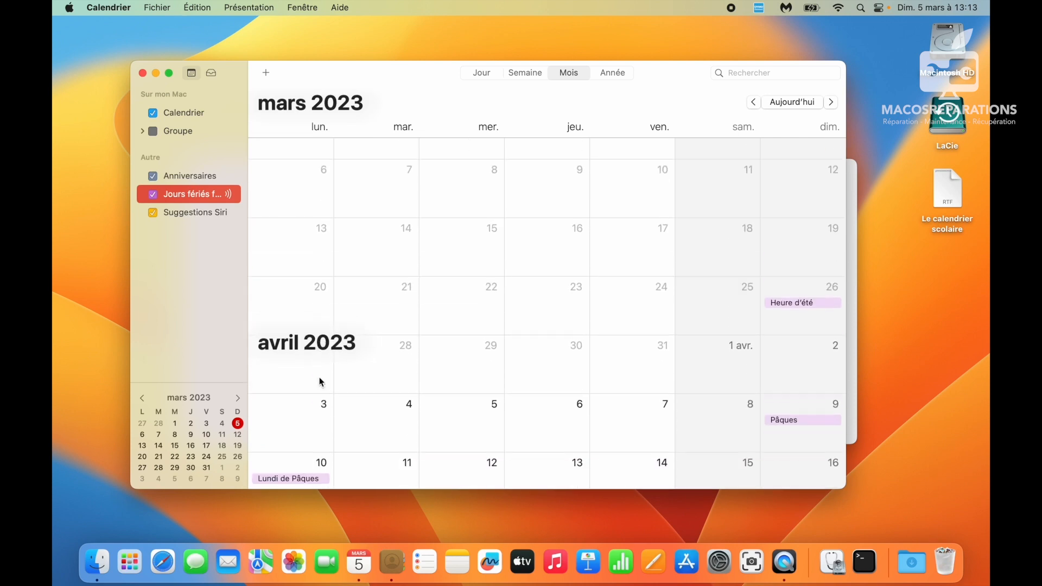
pyautogui.click(195, 214)
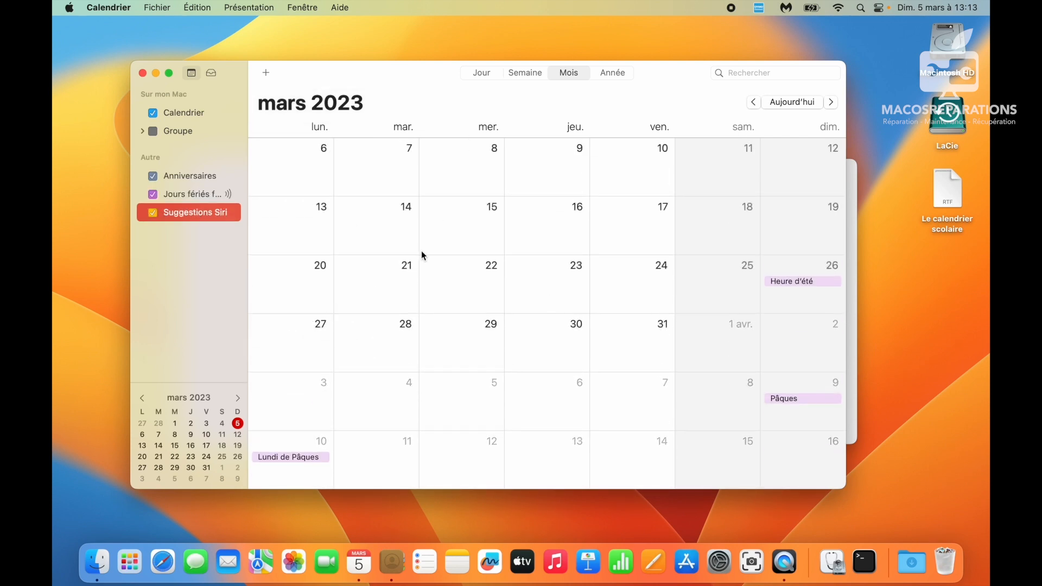
pyautogui.scroll(2, 421, 252)
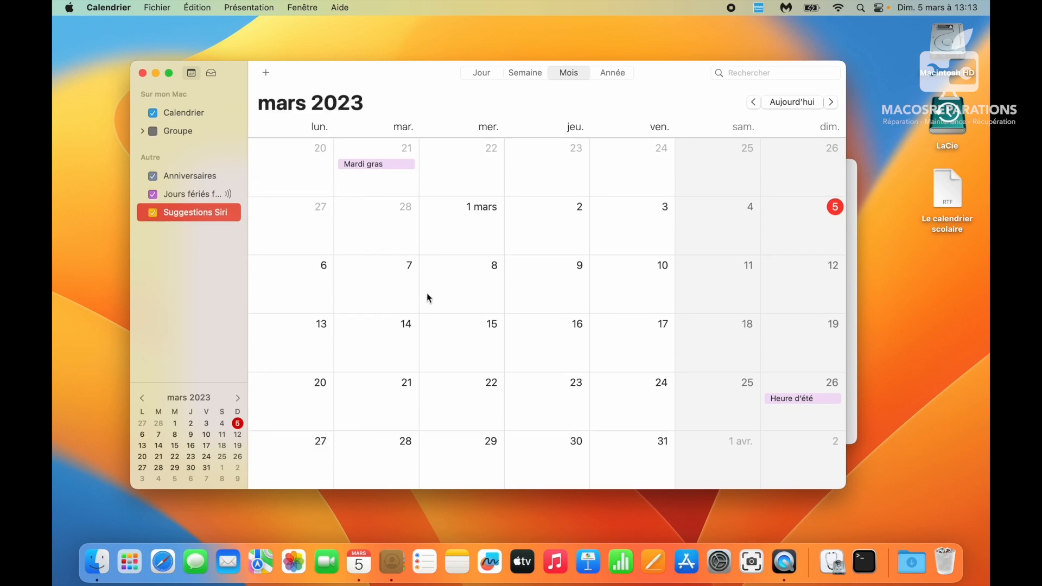
# - Rename the default 'Calendrier' calendar to 'Perso'
pyautogui.click(184, 116)
pyautogui.click(187, 114)
pyautogui.write('Perso')
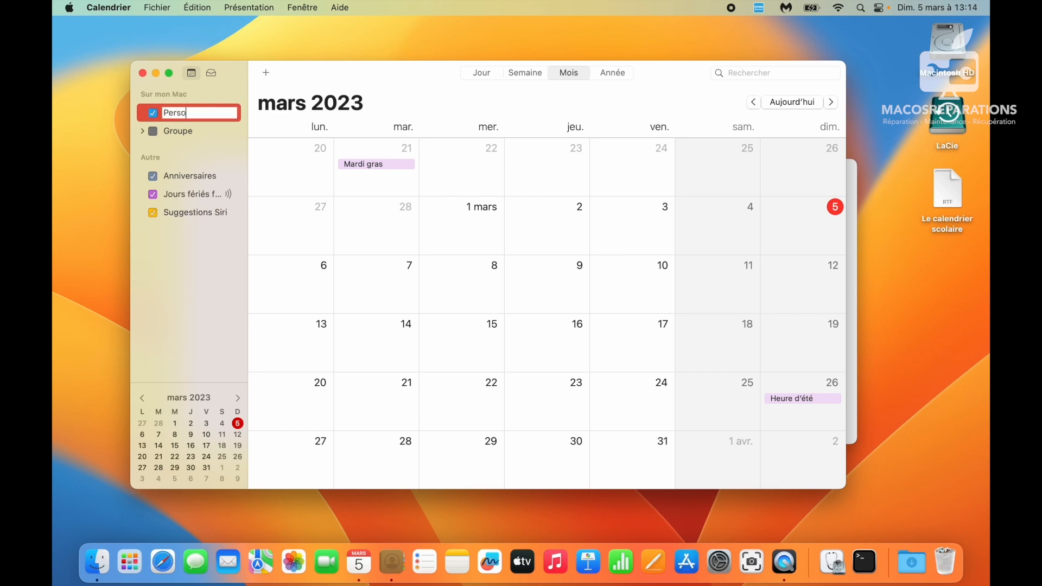
pyautogui.press('Return')
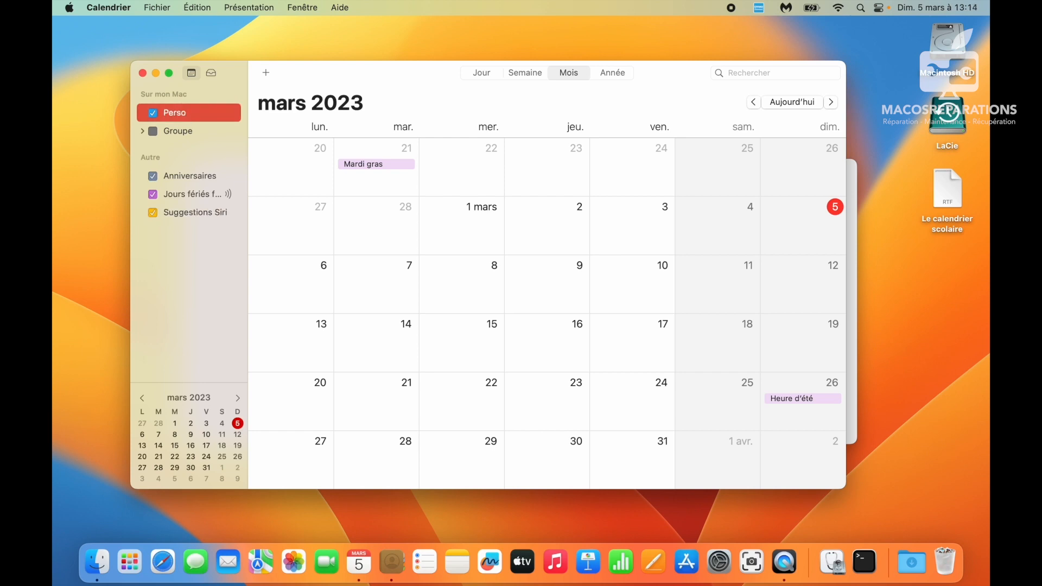
# - Create a new calendar on this Mac named 'Travail'
pyautogui.click(162, 7)
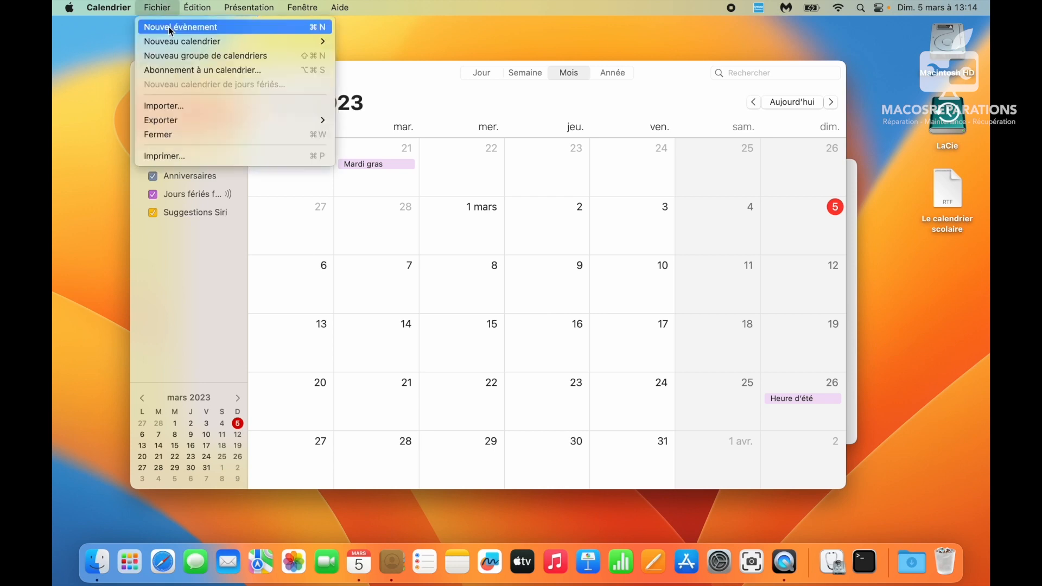
pyautogui.moveTo(174, 49)
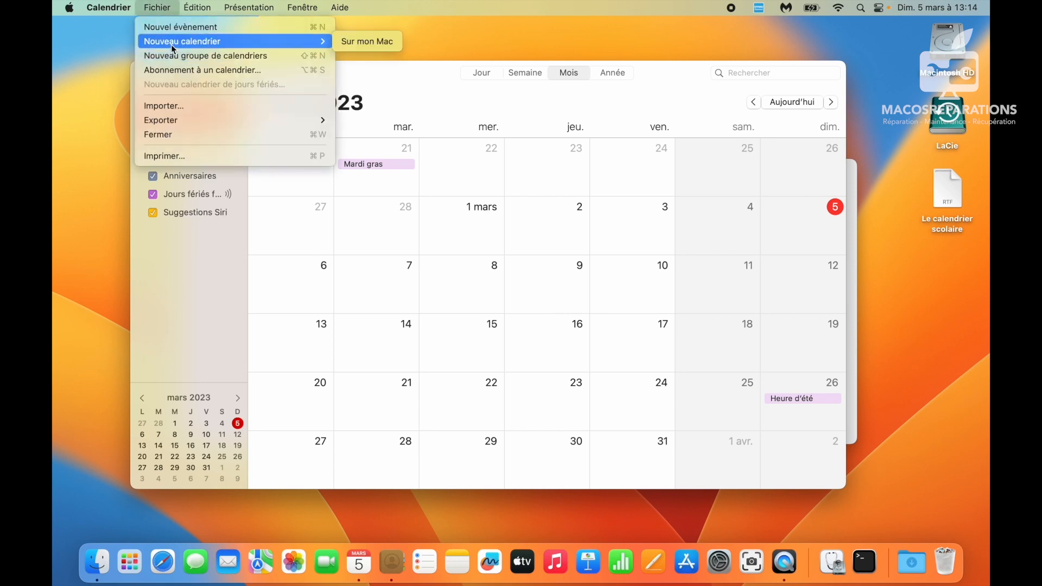
pyautogui.click(365, 42)
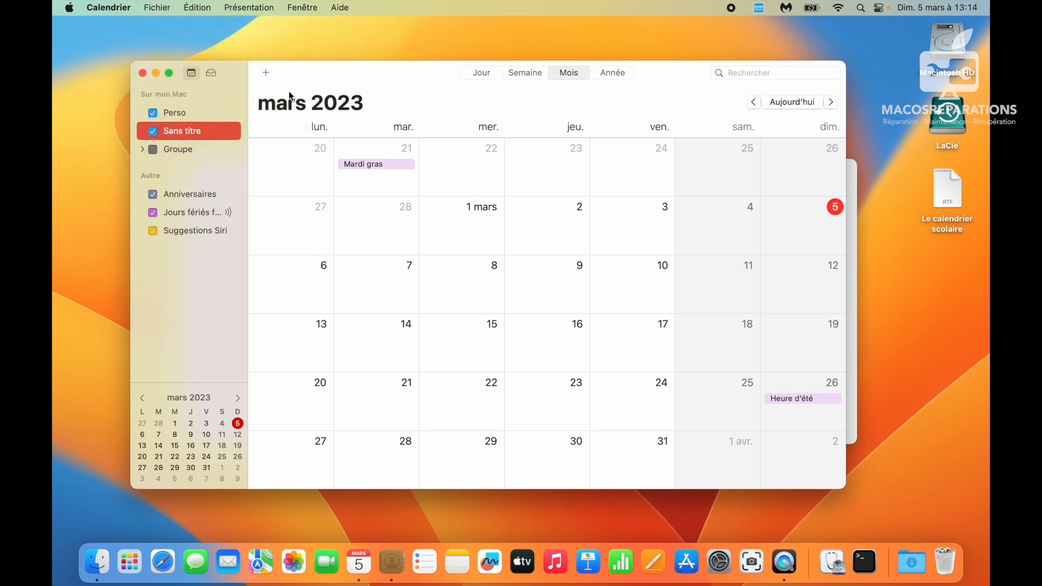
pyautogui.doubleClick(182, 133)
pyautogui.write('Travail')
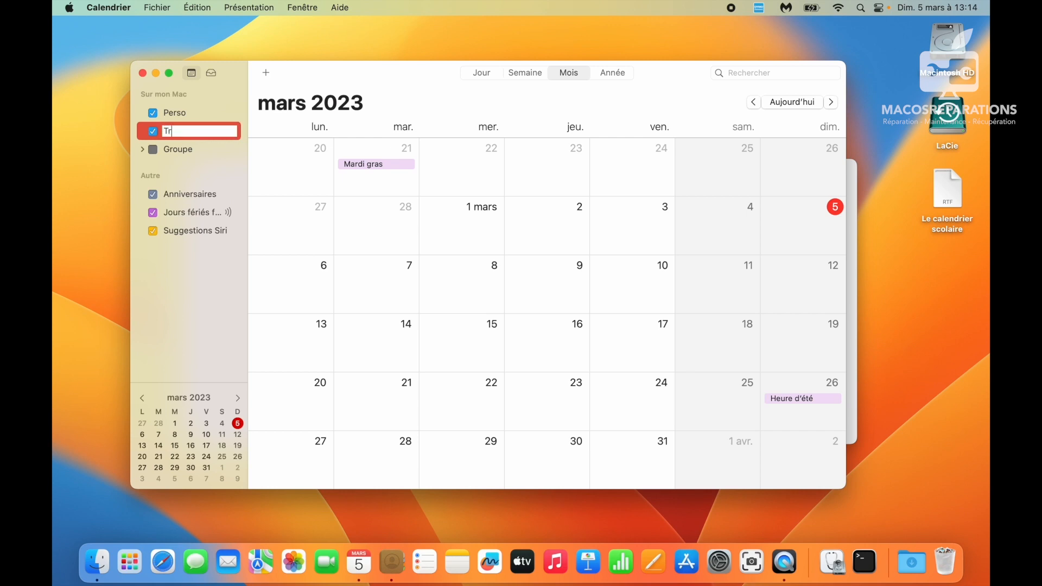
pyautogui.press('Return')
# - Give the Travail calendar a custom light pink colour and close the Couleurs window
pyautogui.rightClick(185, 136)
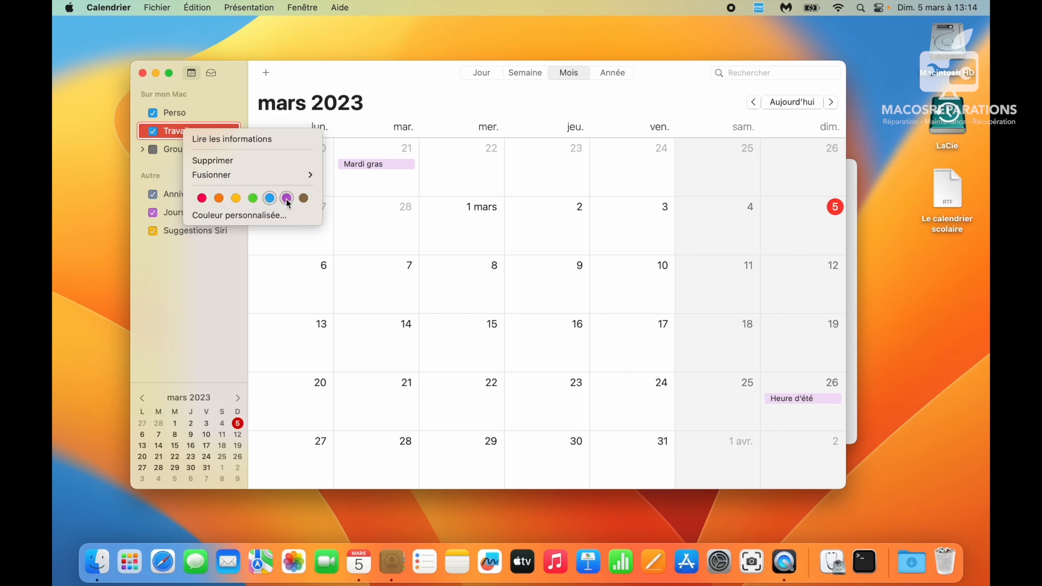
pyautogui.click(272, 217)
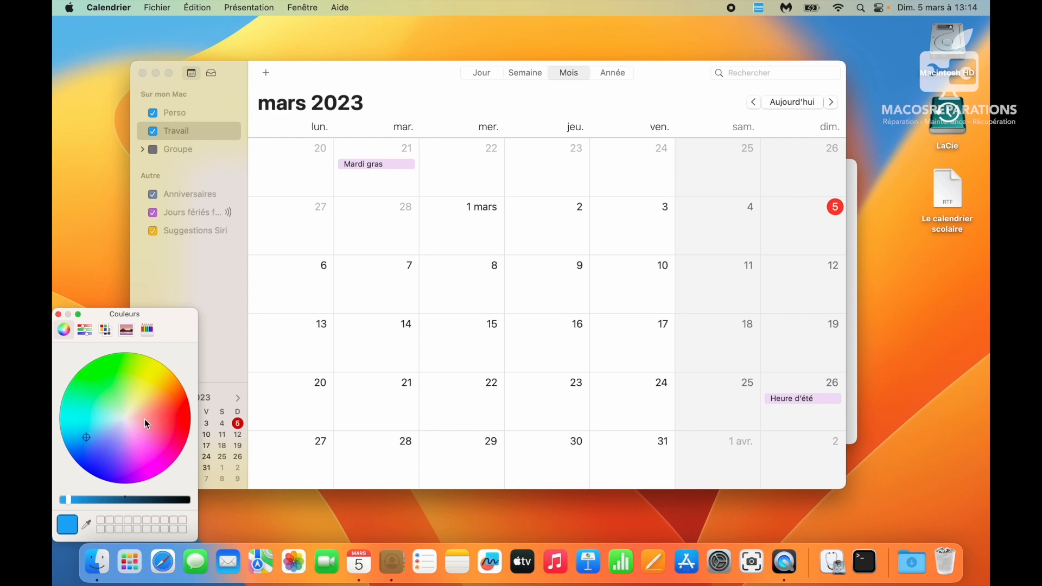
pyautogui.click(155, 456)
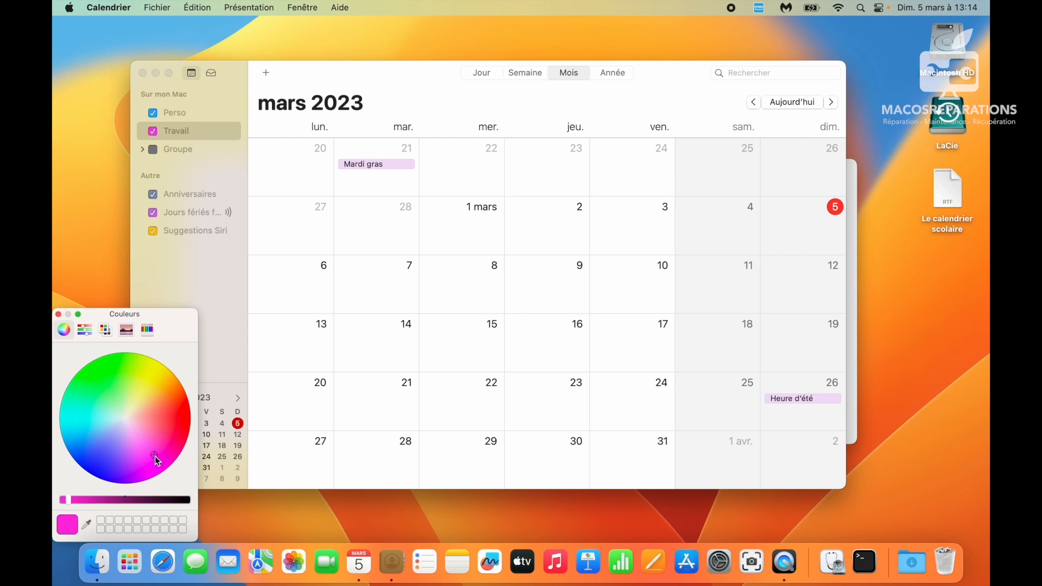
pyautogui.click(146, 467)
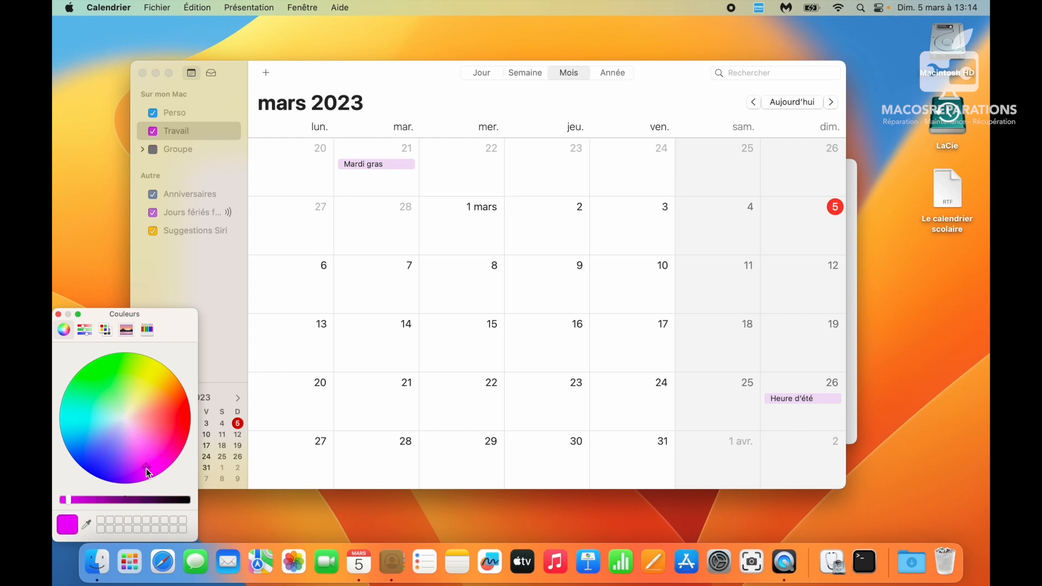
pyautogui.click(139, 444)
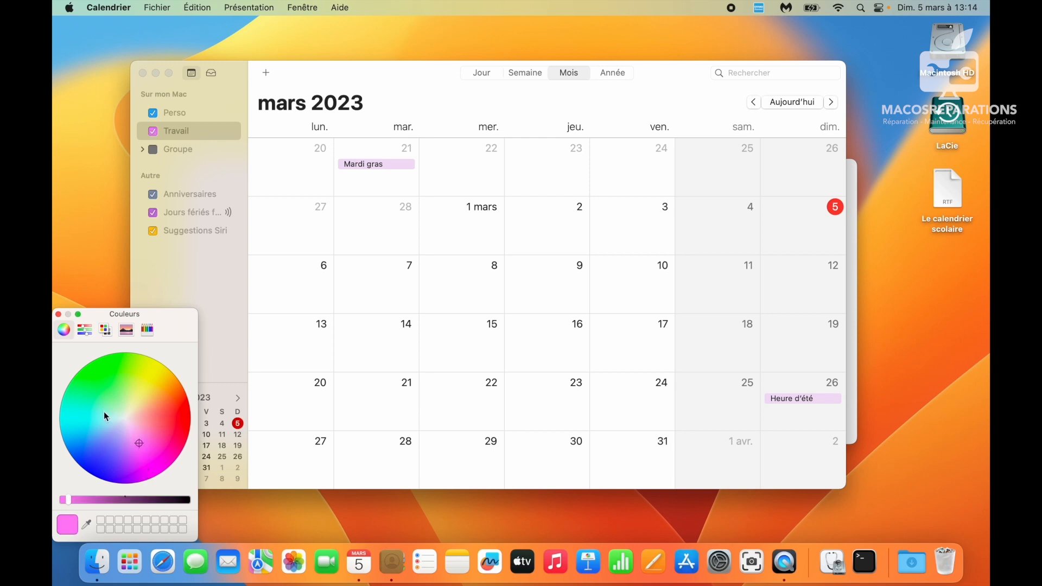
pyautogui.click(57, 315)
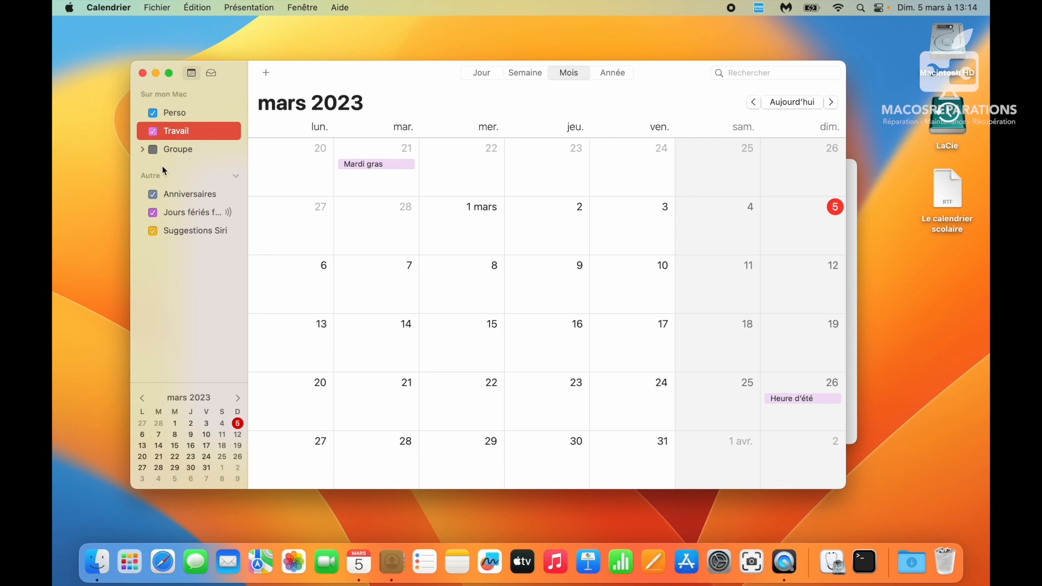
pyautogui.click(177, 112)
pyautogui.click(178, 134)
# - Copy the web address from the 'Le calendrier scolaire' document and launch Safari
pyautogui.doubleClick(957, 184)
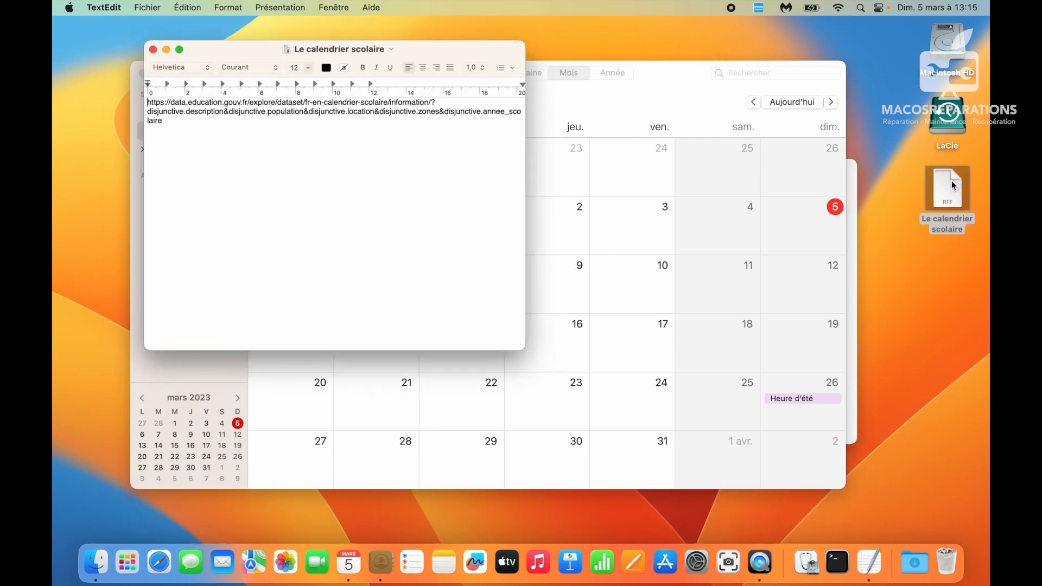
pyautogui.moveTo(168, 118); pyautogui.dragTo(128, 98)
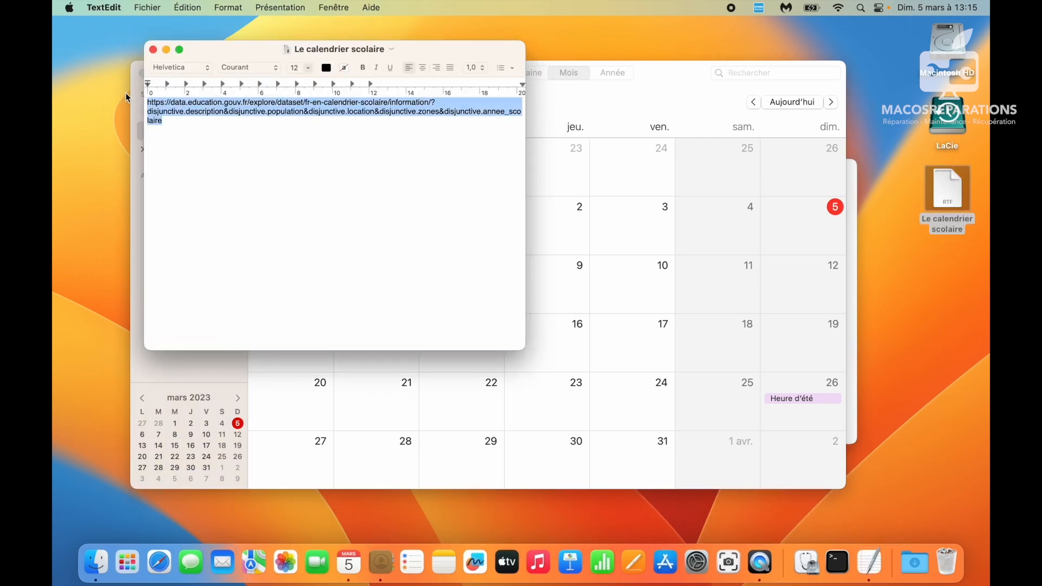
pyautogui.press('super+c')
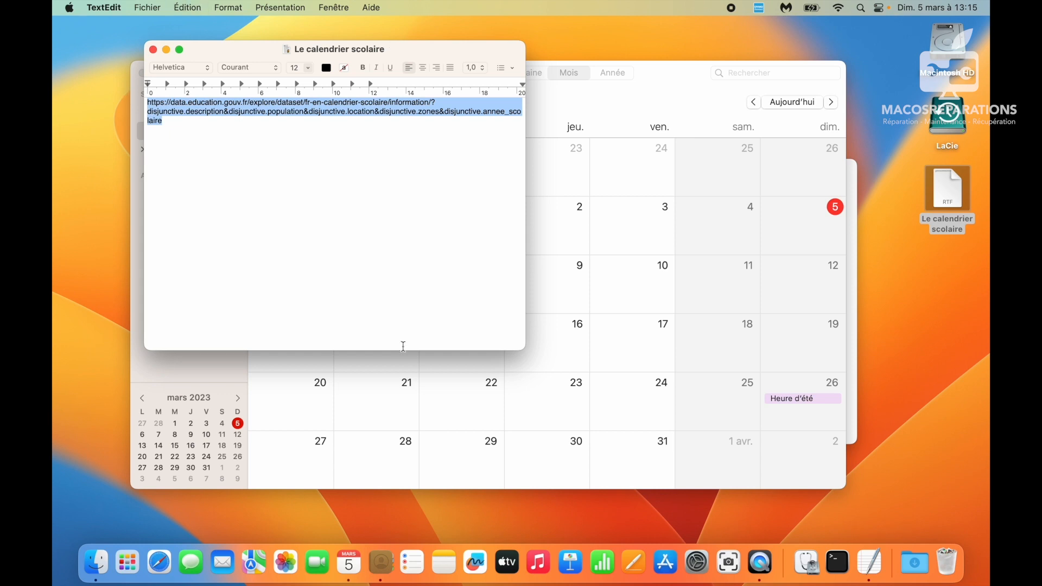
pyautogui.click(170, 572)
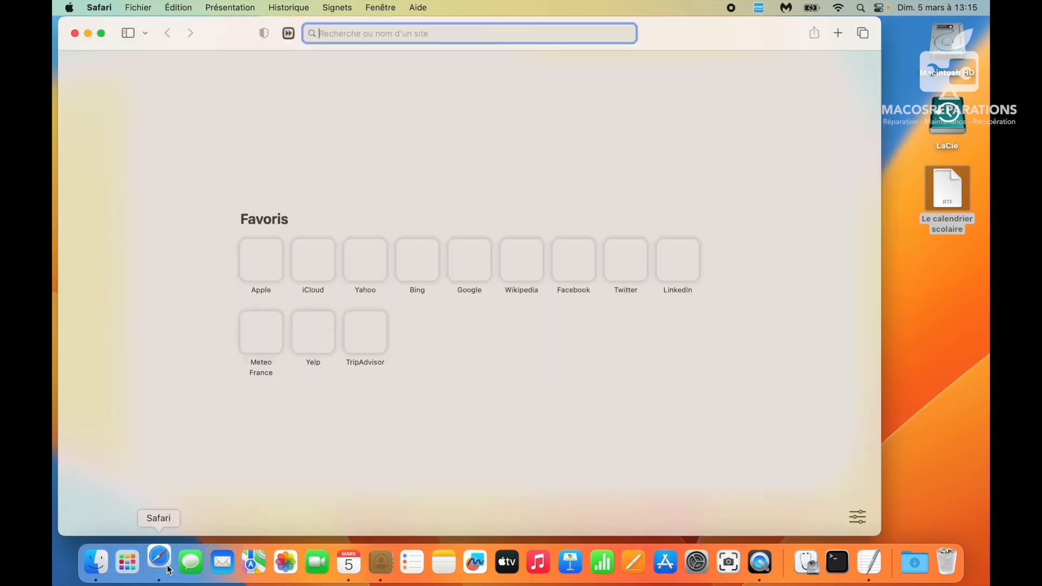
# - Load the copied data.education.gouv.fr school calendar page and save the cookie preferences
pyautogui.press('super+v')
pyautogui.press('Return')
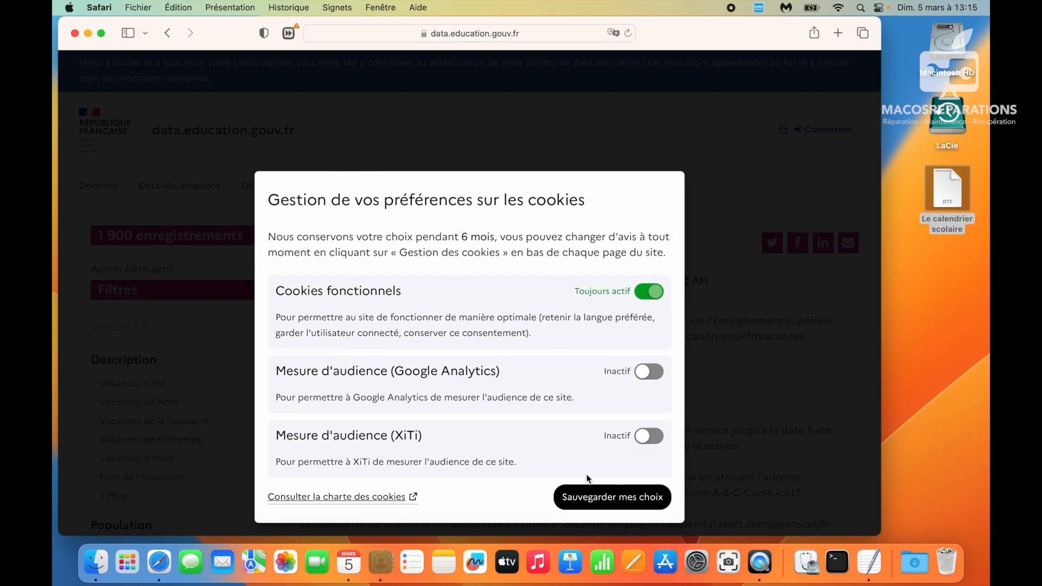
pyautogui.click(586, 498)
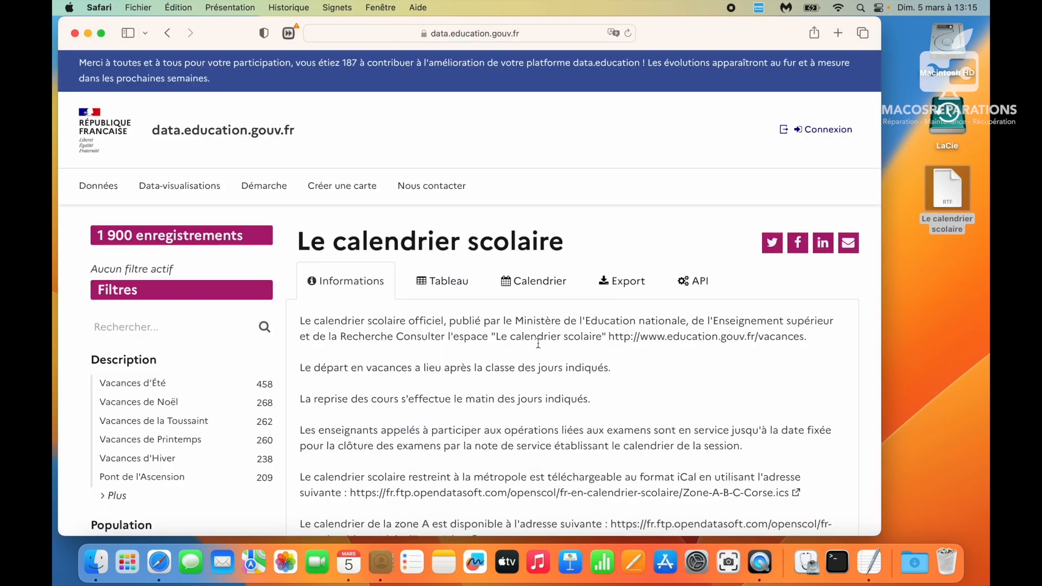
pyautogui.click(526, 290)
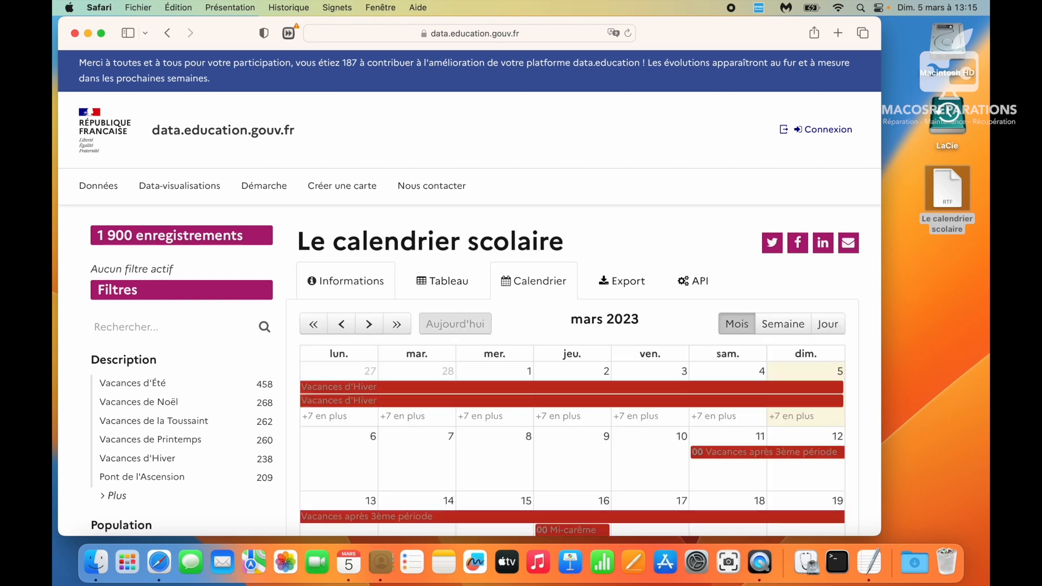
pyautogui.click(355, 290)
# - Download the Zone A .ics calendar file, allowing downloads from data.education.gouv.fr
pyautogui.scroll(-3, 481, 366)
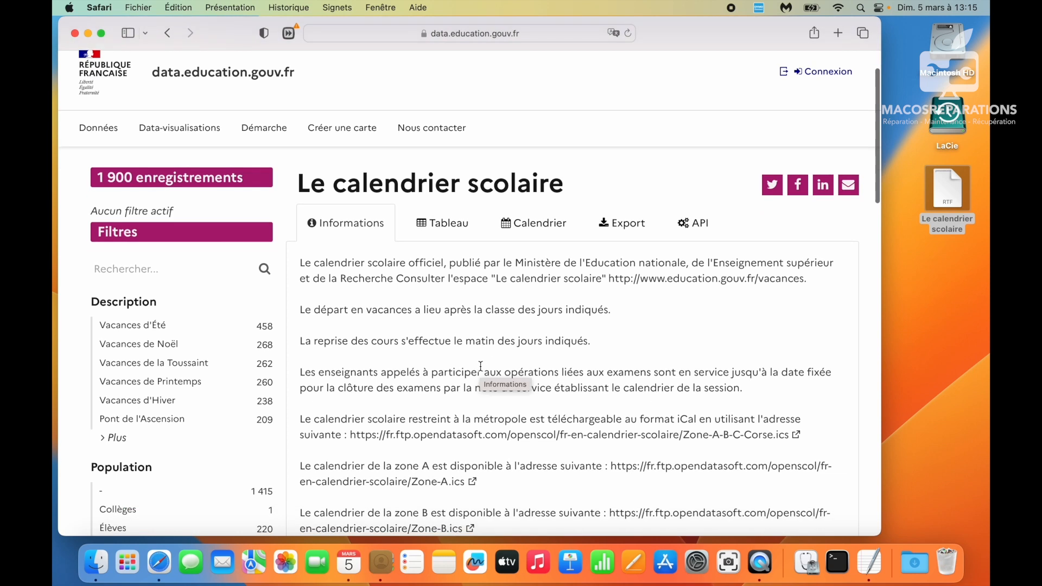
pyautogui.scroll(-5, 481, 367)
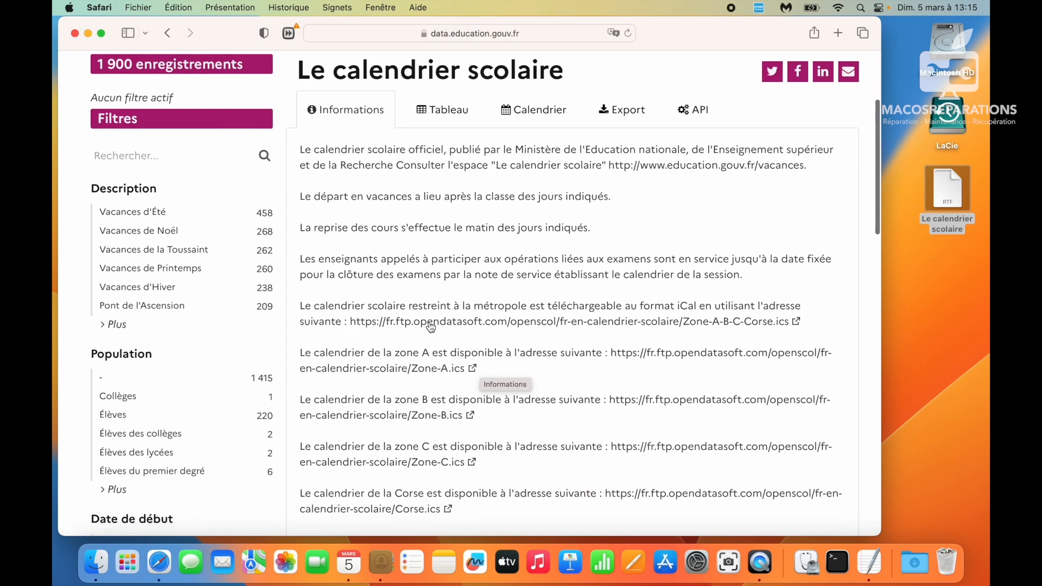
pyautogui.scroll(-2, 440, 356)
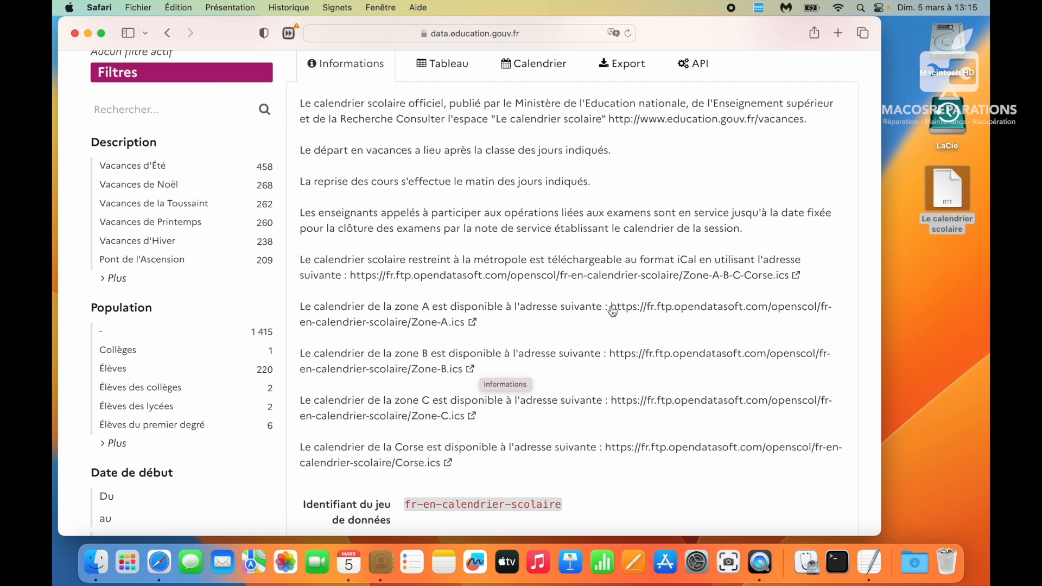
pyautogui.moveTo(610, 301); pyautogui.dragTo(591, 325)
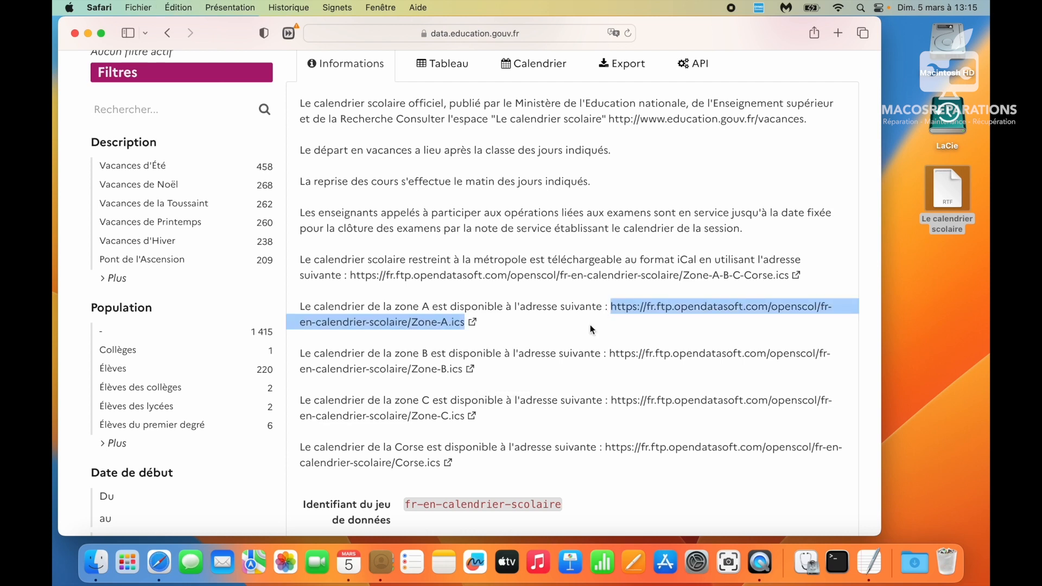
pyautogui.click(473, 324)
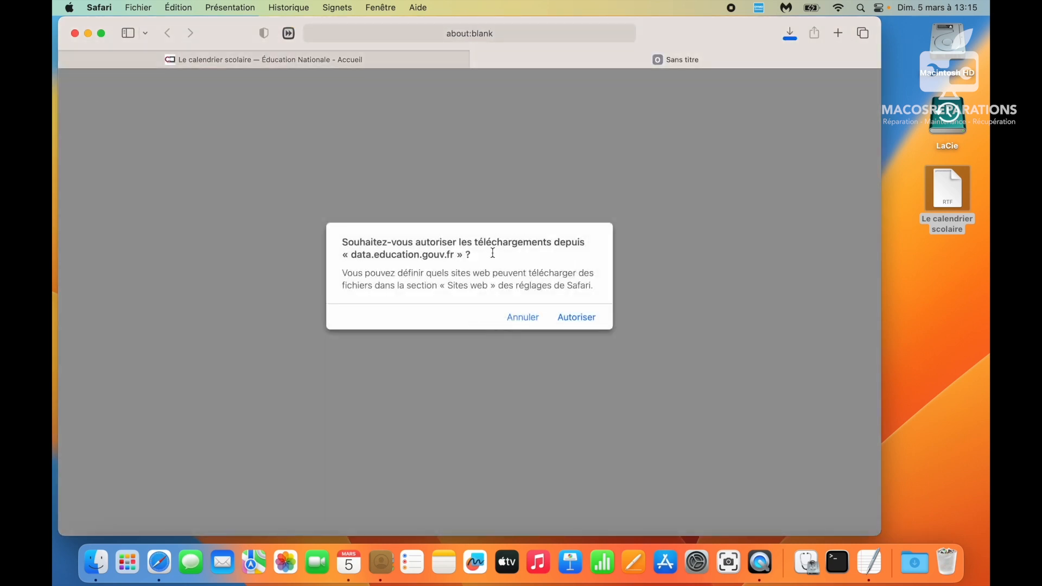
pyautogui.click(575, 318)
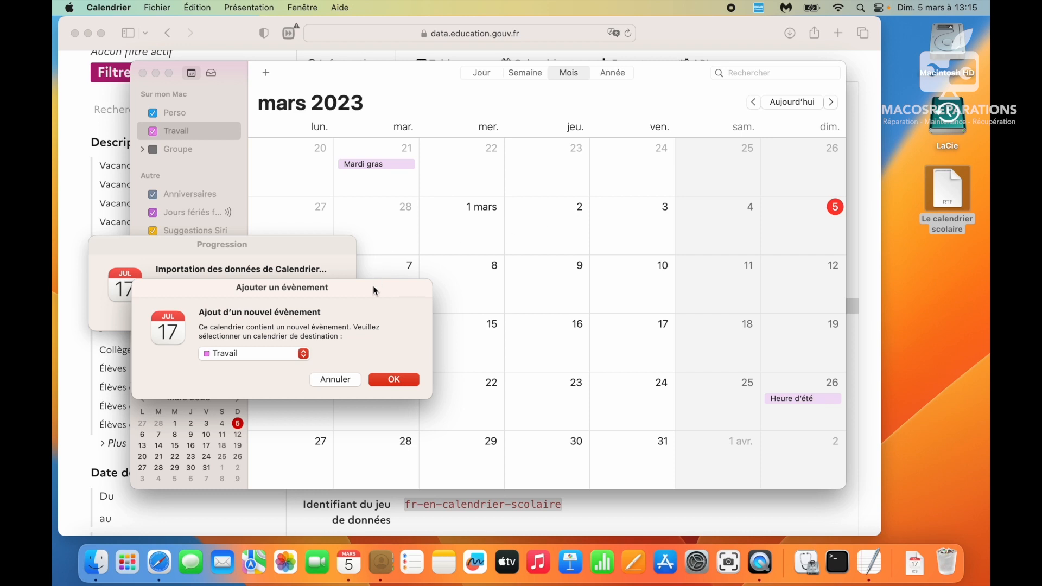
# - Import the Zone A holiday events into a new calendar via Nouveau calendrier…
pyautogui.click(237, 356)
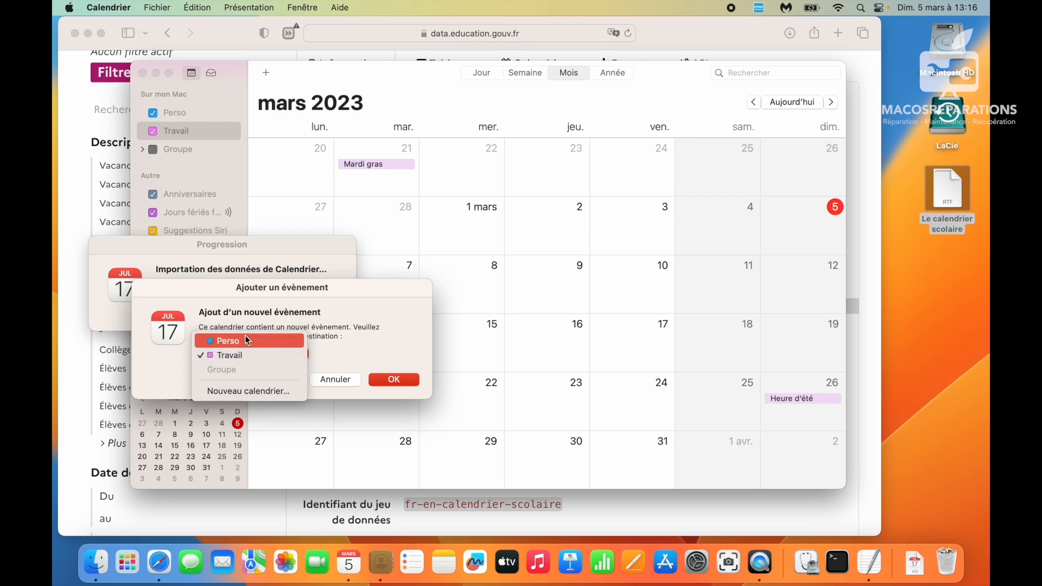
pyautogui.click(237, 392)
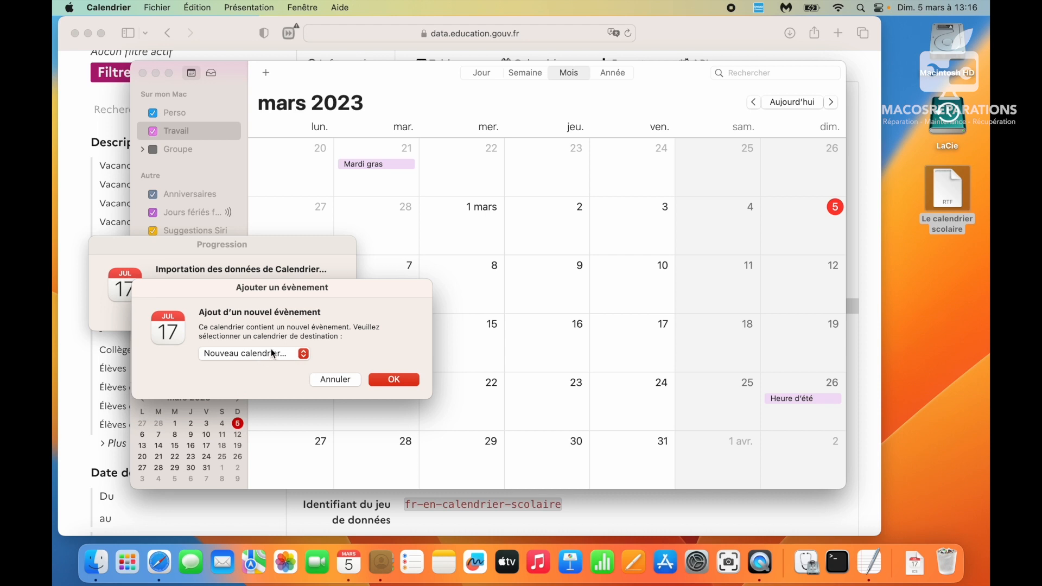
pyautogui.click(393, 380)
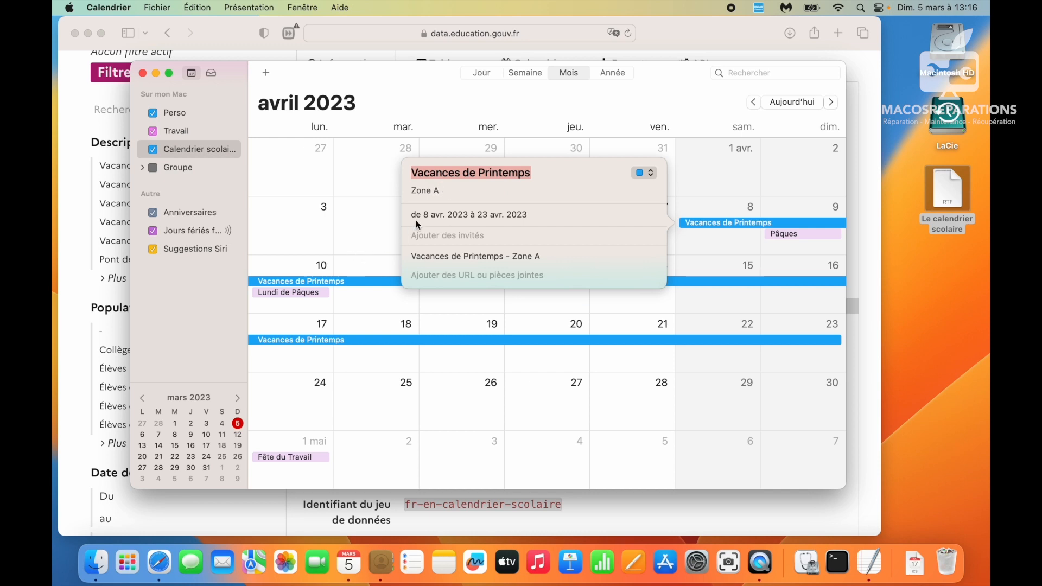
# - Scroll through the months to November 2023, reviewing the imported school holidays
pyautogui.press('Escape')
pyautogui.scroll(-5, 476, 280)
pyautogui.scroll(-2, 476, 279)
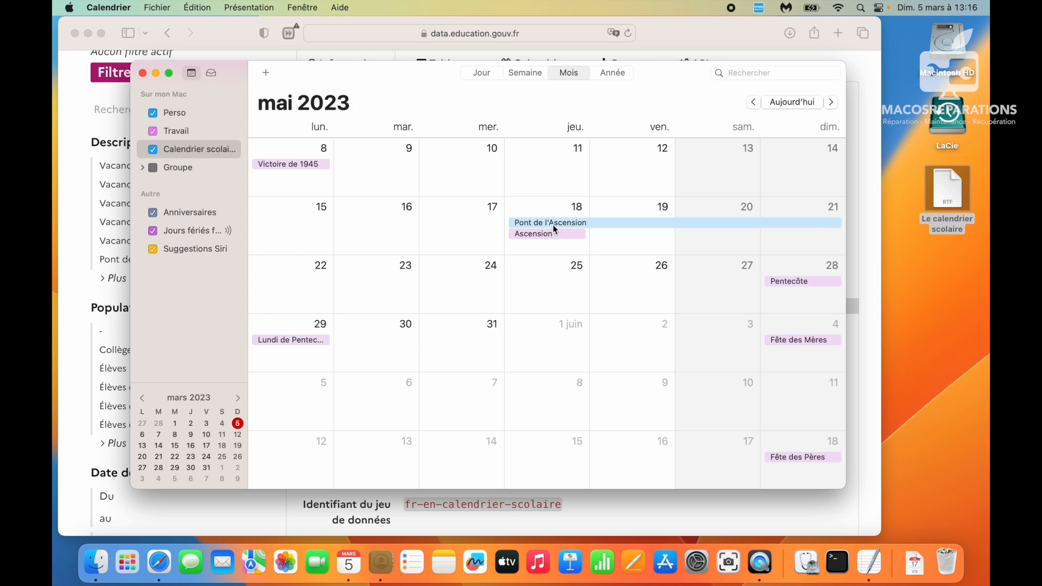
pyautogui.scroll(-5, 553, 224)
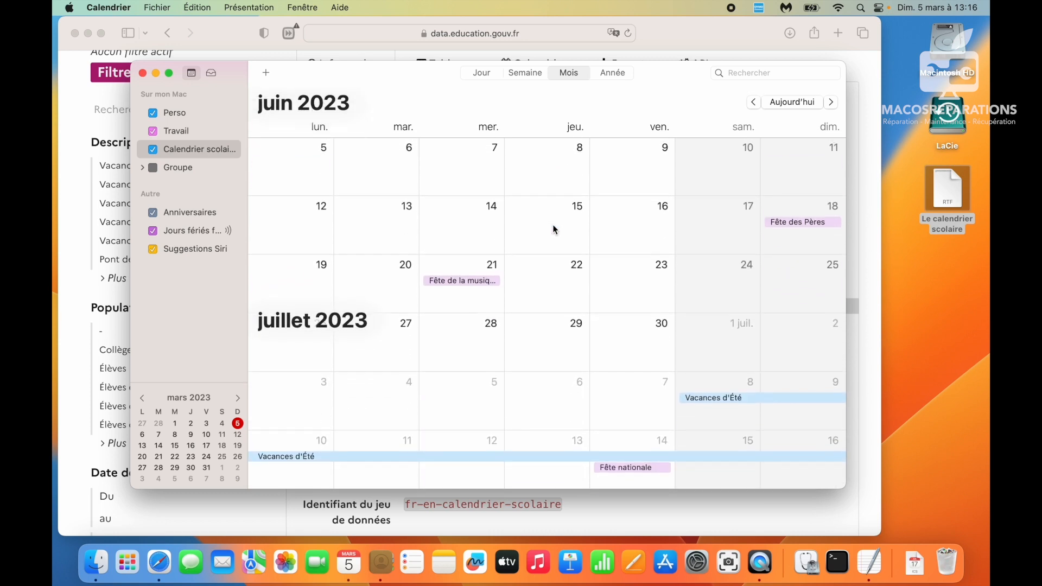
pyautogui.scroll(-1, 553, 229)
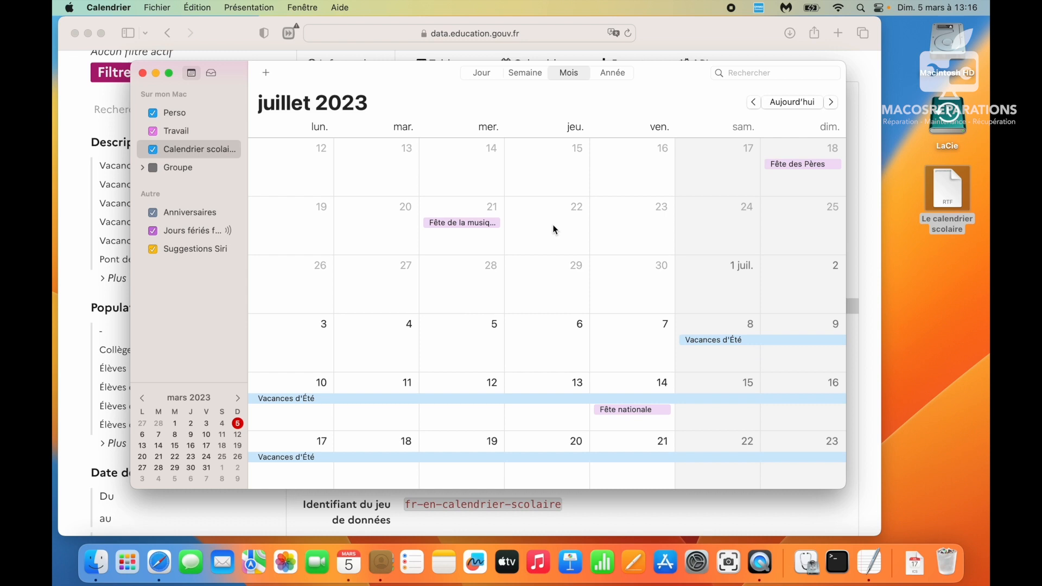
pyautogui.scroll(6, 554, 228)
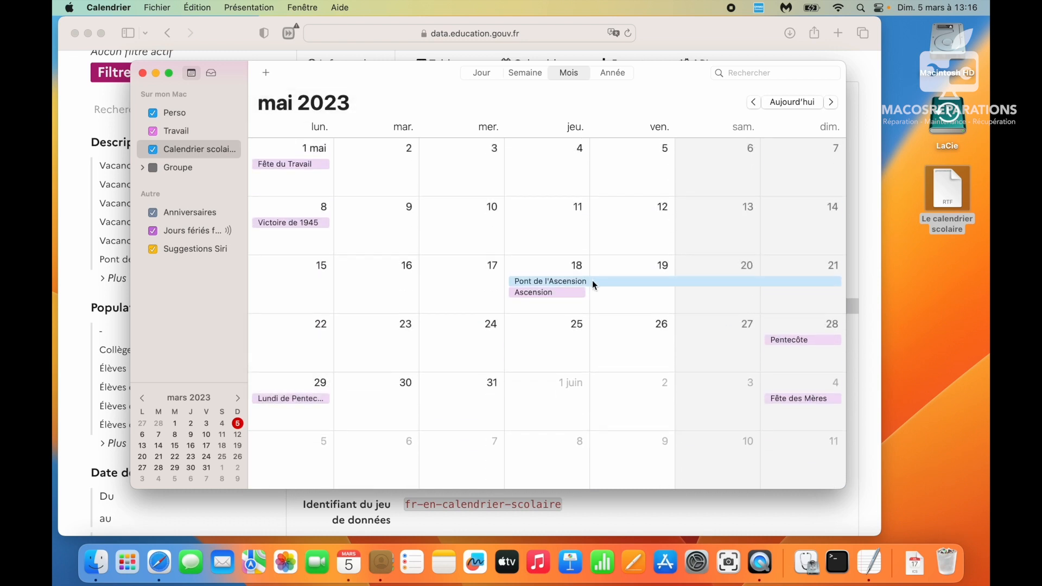
pyautogui.scroll(5, 592, 280)
pyautogui.scroll(-5, 722, 227)
pyautogui.scroll(-10, 722, 234)
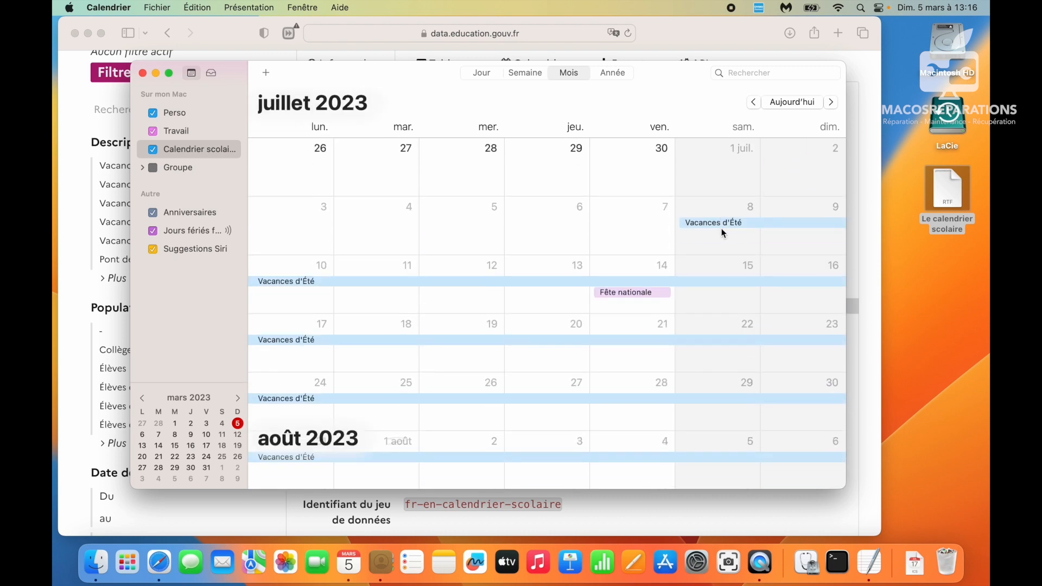
pyautogui.scroll(-8, 722, 233)
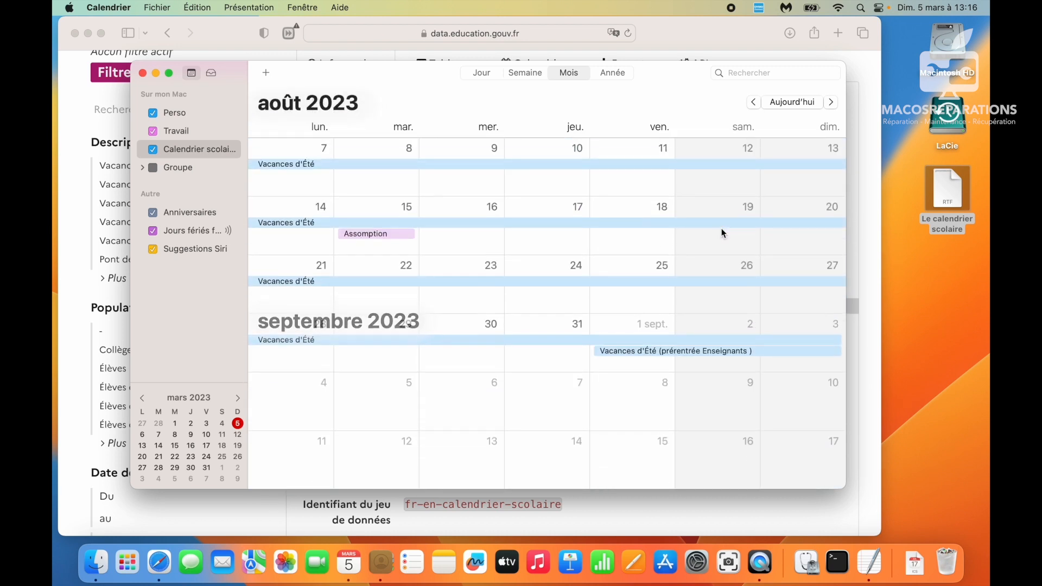
pyautogui.scroll(-6, 722, 232)
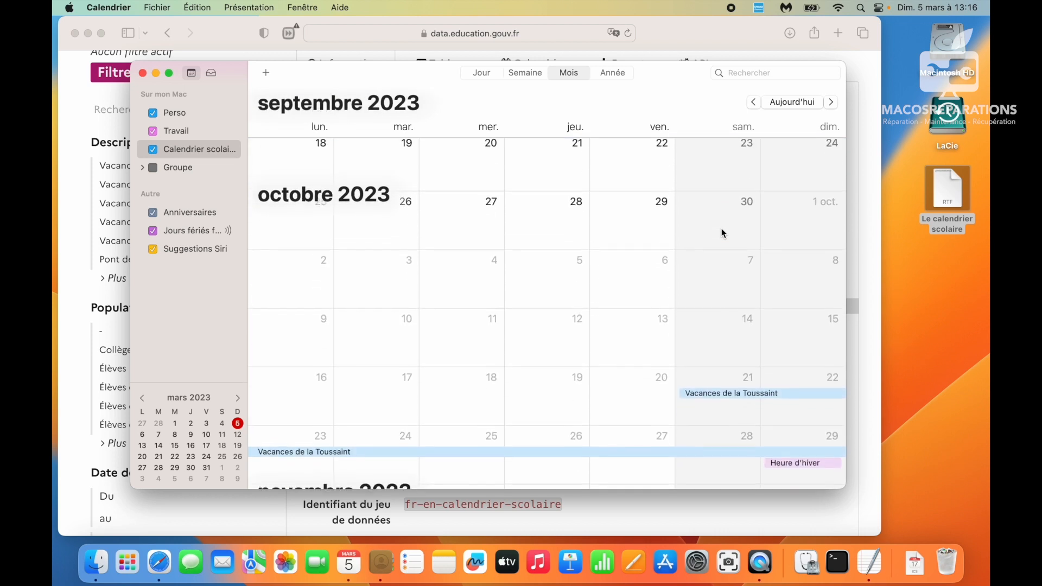
pyautogui.scroll(-5, 722, 233)
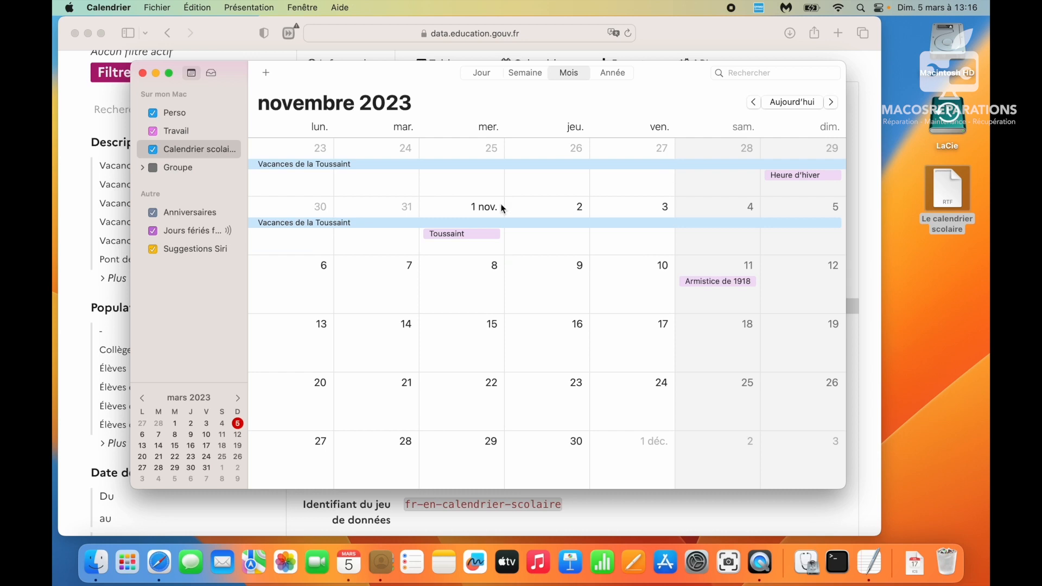
# - Select the Travail calendar and return to the March 2023 month view
pyautogui.click(186, 134)
pyautogui.scroll(10, 359, 217)
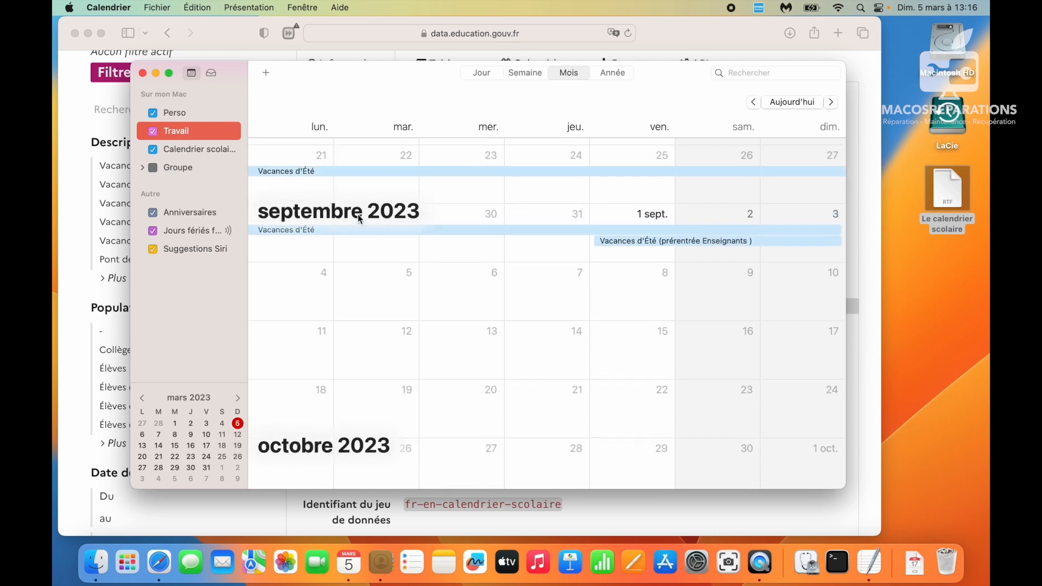
pyautogui.scroll(10, 357, 217)
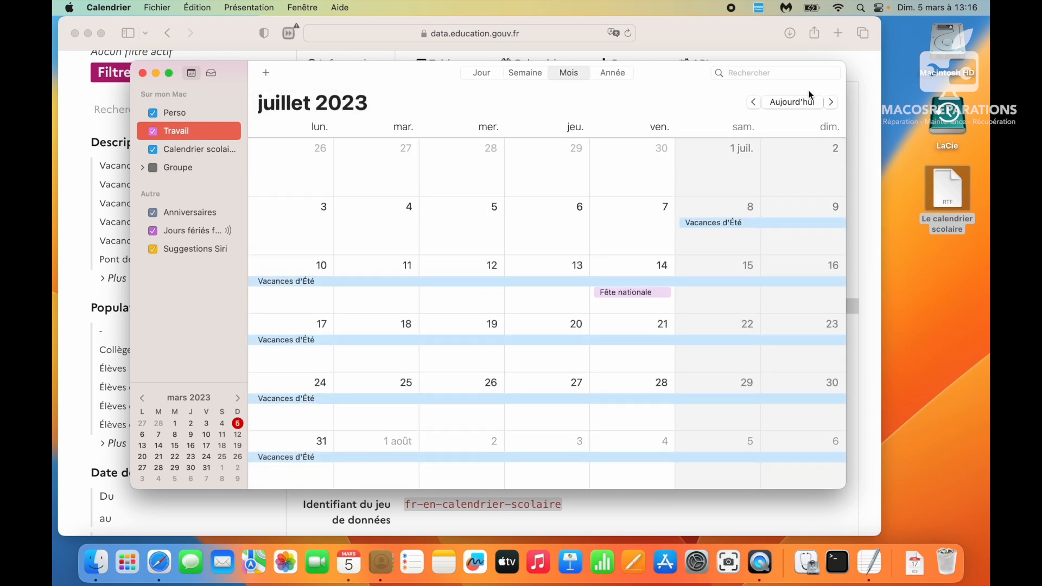
pyautogui.click(785, 102)
pyautogui.scroll(-3, 658, 331)
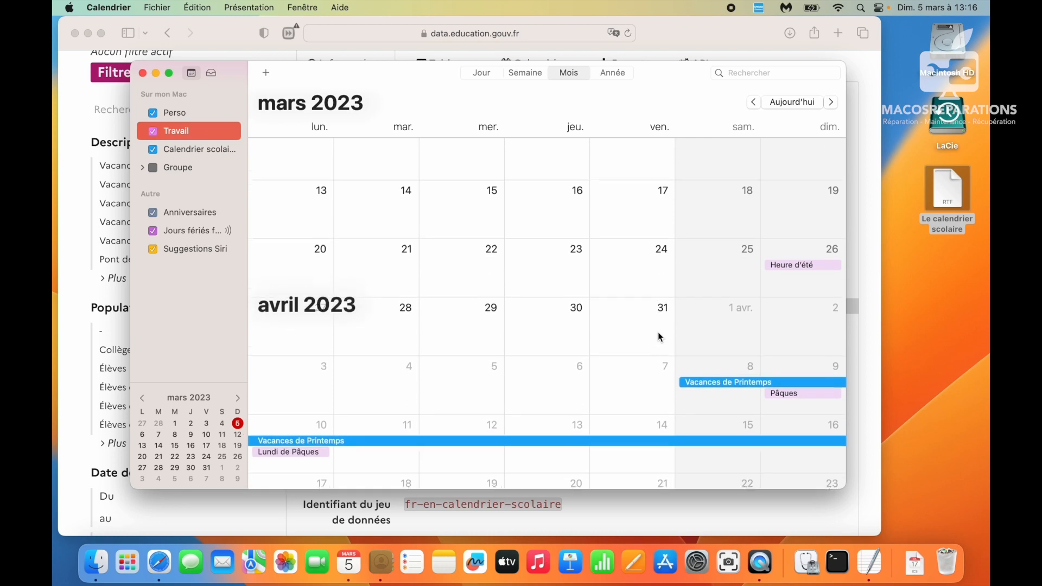
pyautogui.click(774, 102)
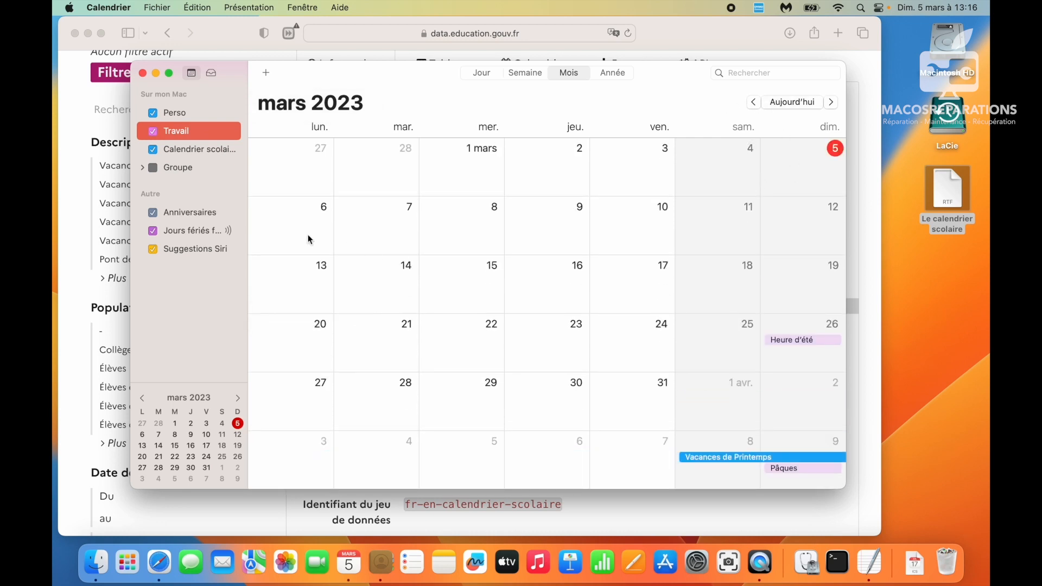
pyautogui.doubleClick(295, 223)
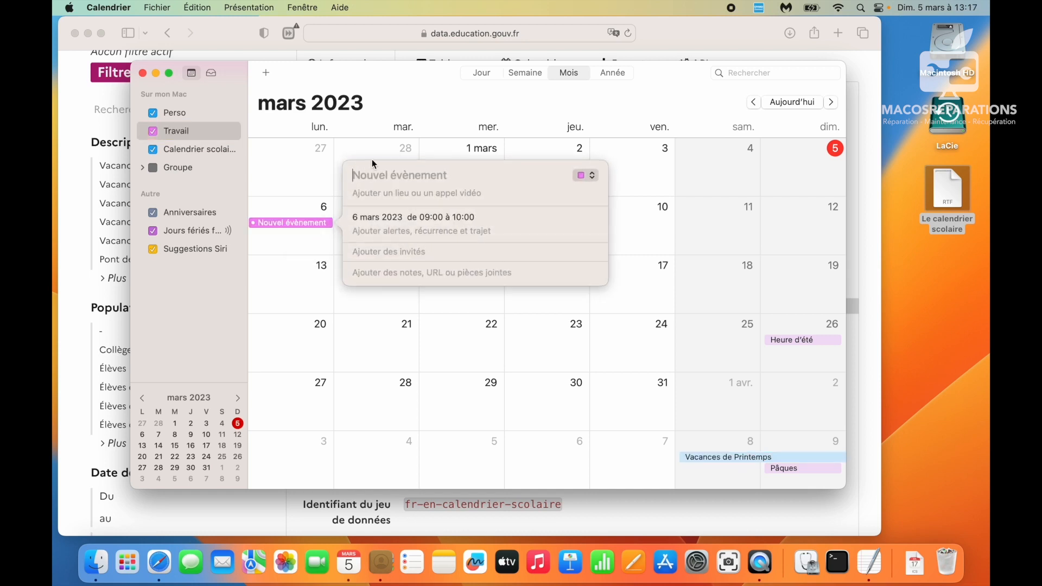
pyautogui.write('R')
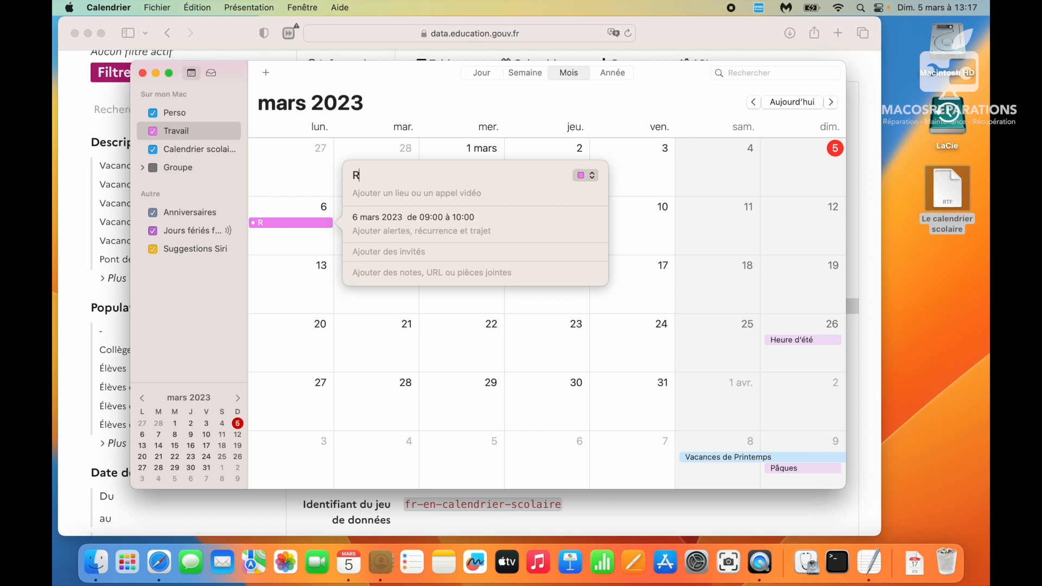
pyautogui.write('DV PRO')
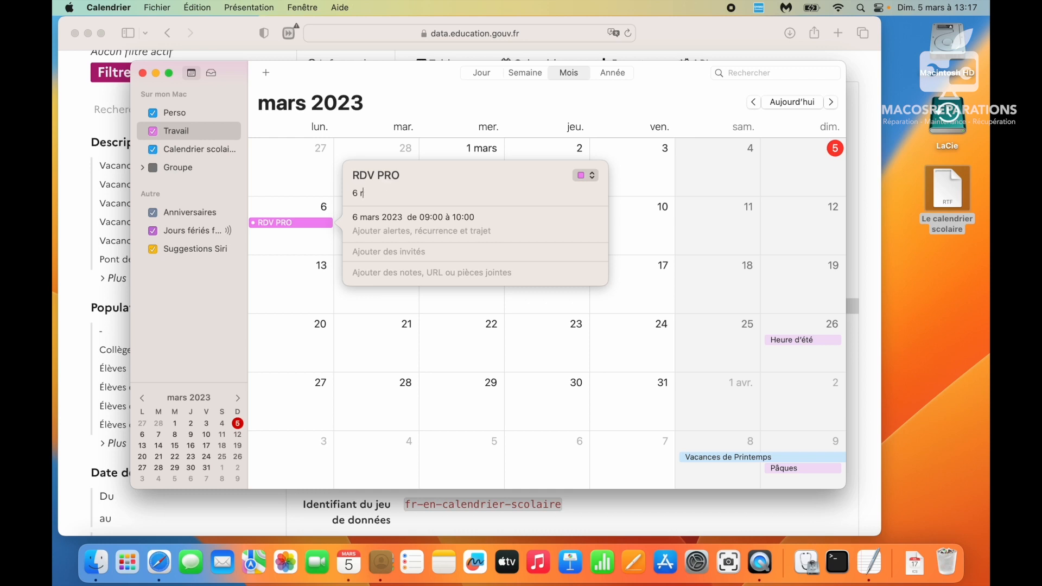
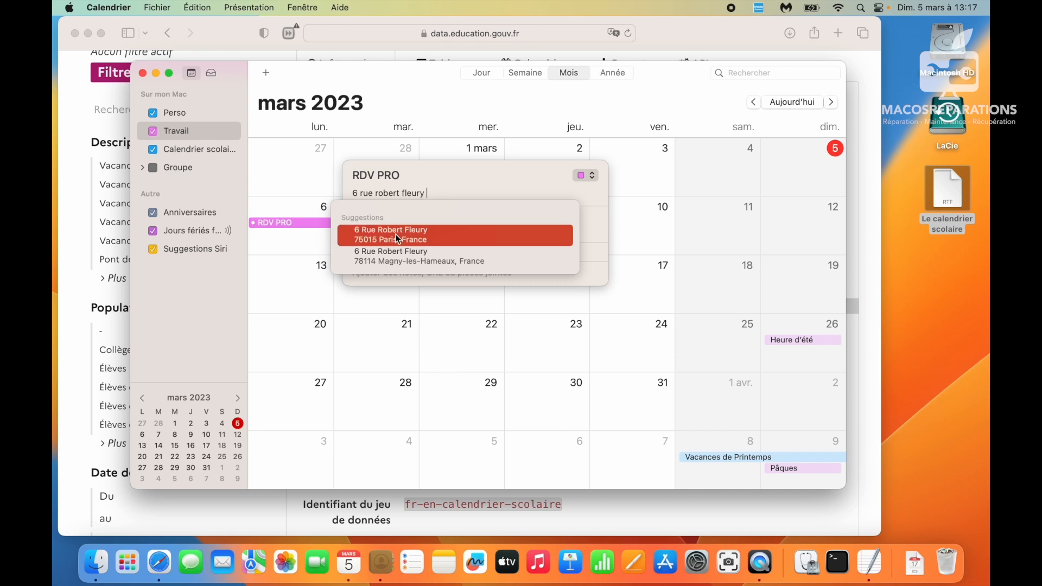
pyautogui.click(424, 237)
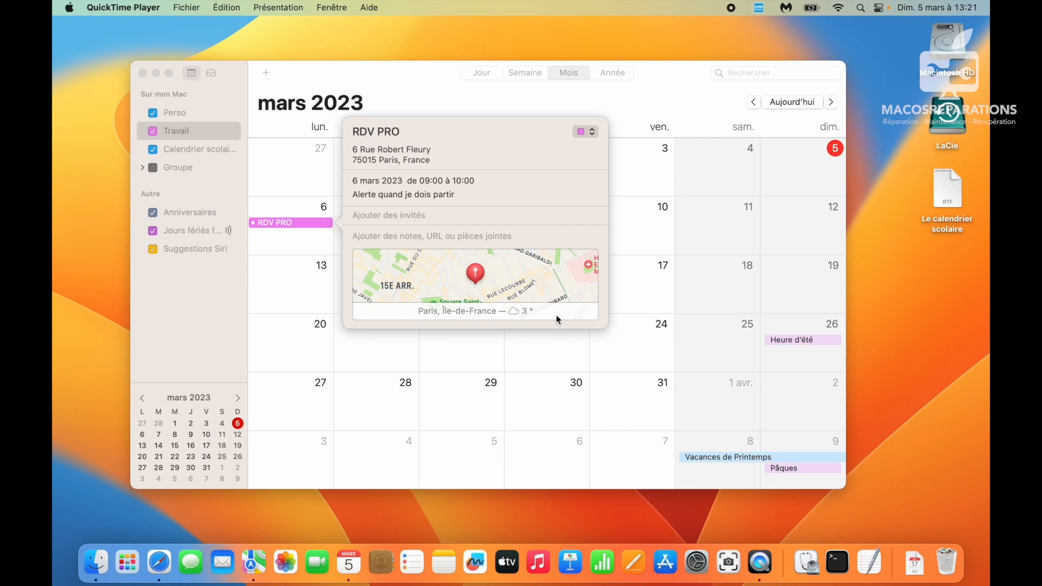
pyautogui.click(436, 196)
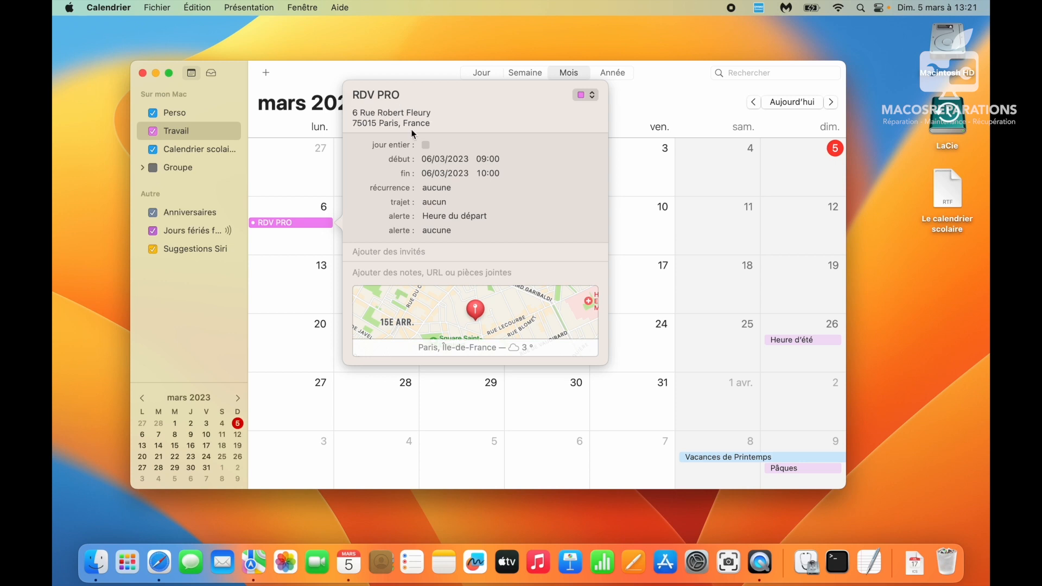
pyautogui.click(478, 308)
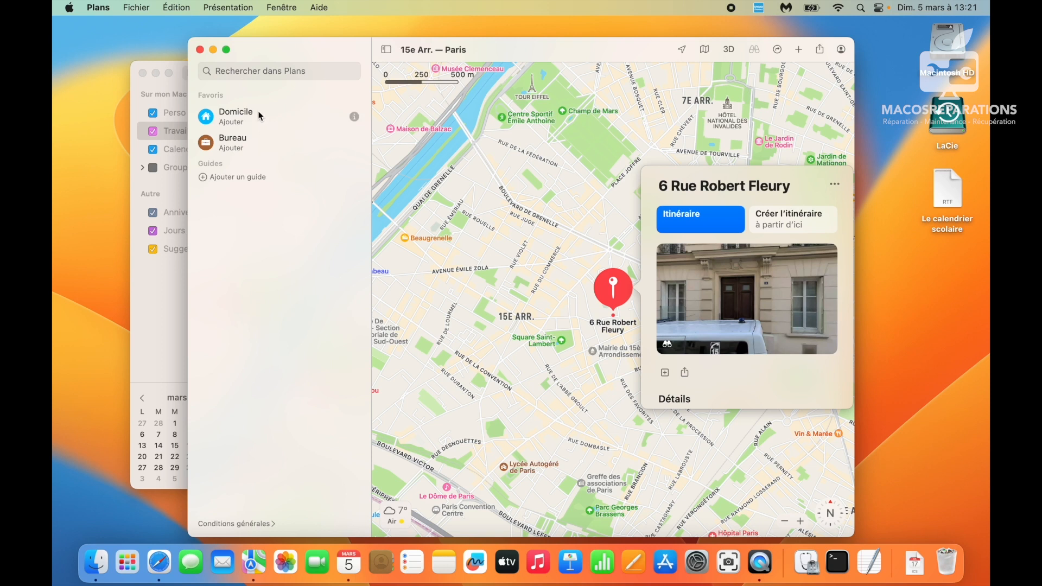
# - From the Domicile favourite, open your own contact card and type the home street address
pyautogui.click(240, 115)
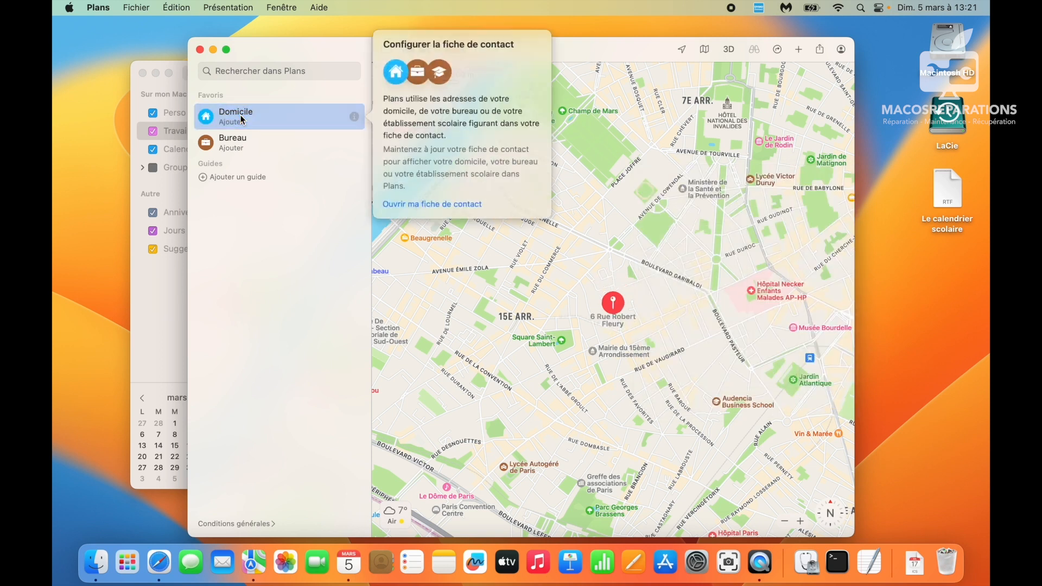
pyautogui.click(422, 210)
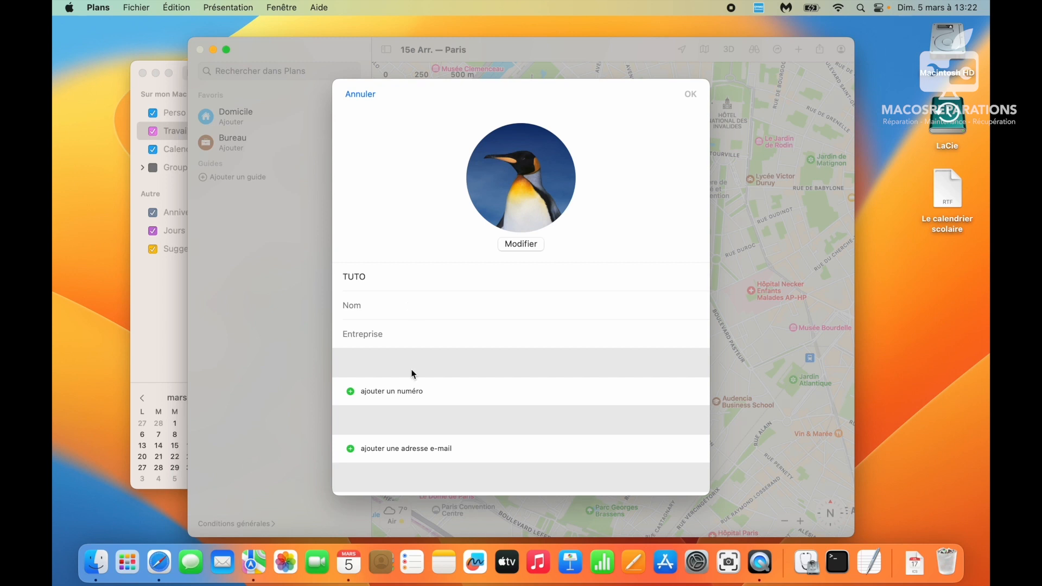
pyautogui.scroll(-3, 386, 301)
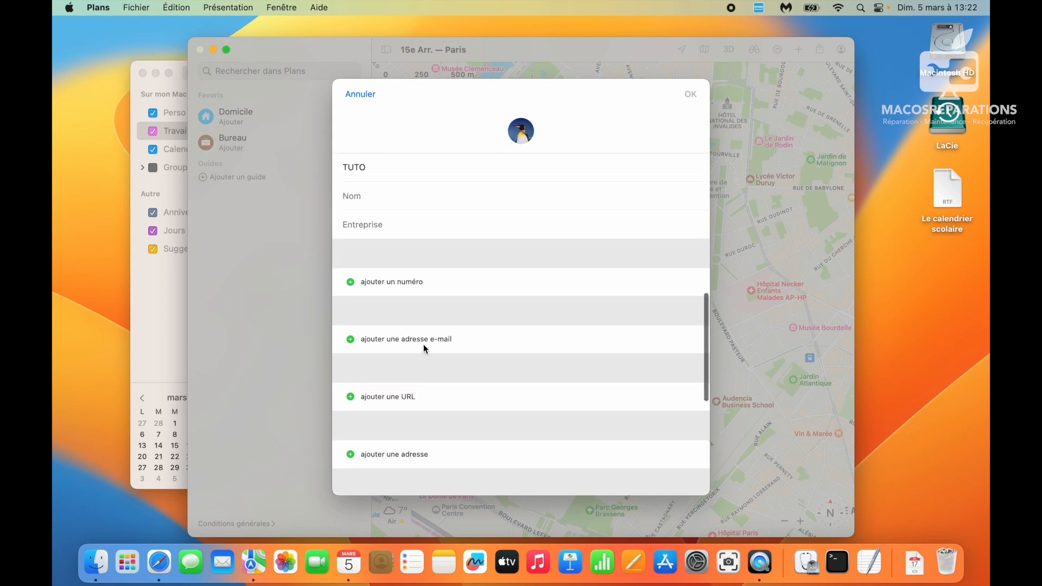
pyautogui.scroll(-2, 423, 345)
pyautogui.click(400, 411)
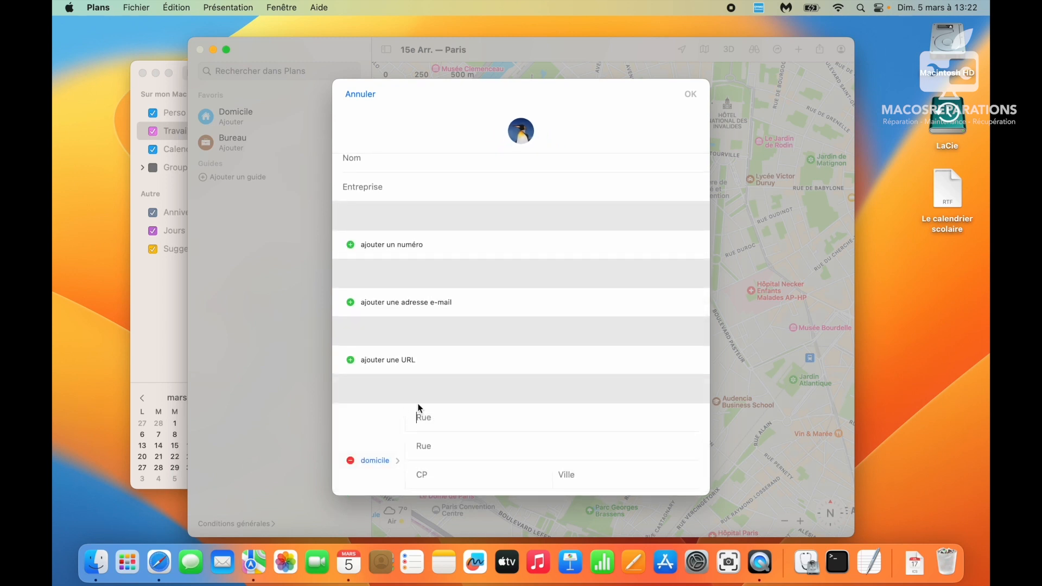
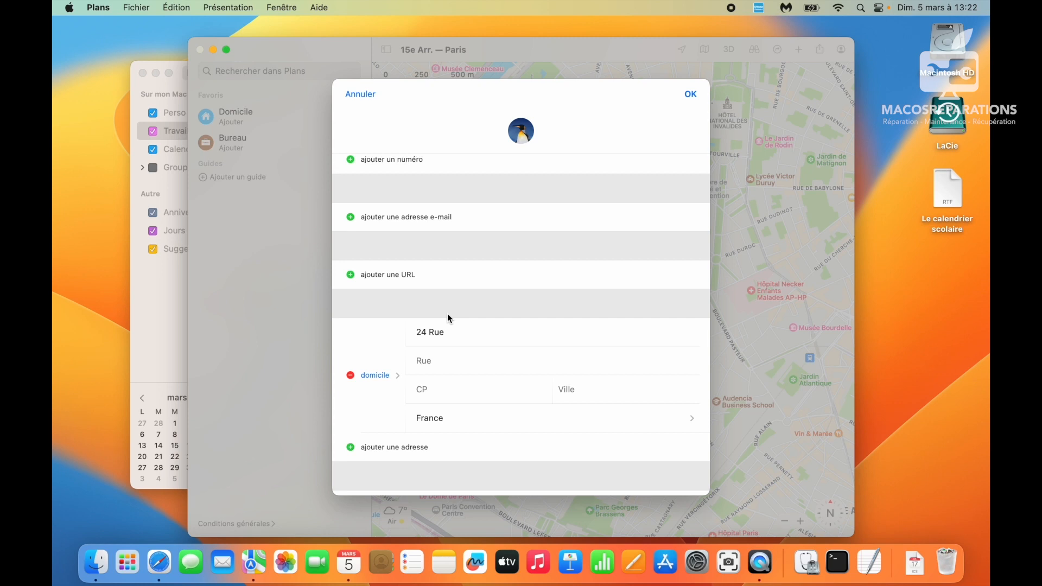
# - Fix the postcode, enter the city, save the contact card and close Plans
pyautogui.doubleClick(426, 388)
pyautogui.click(423, 388)
pyautogui.click(576, 388)
pyautogui.scroll(-2, 607, 356)
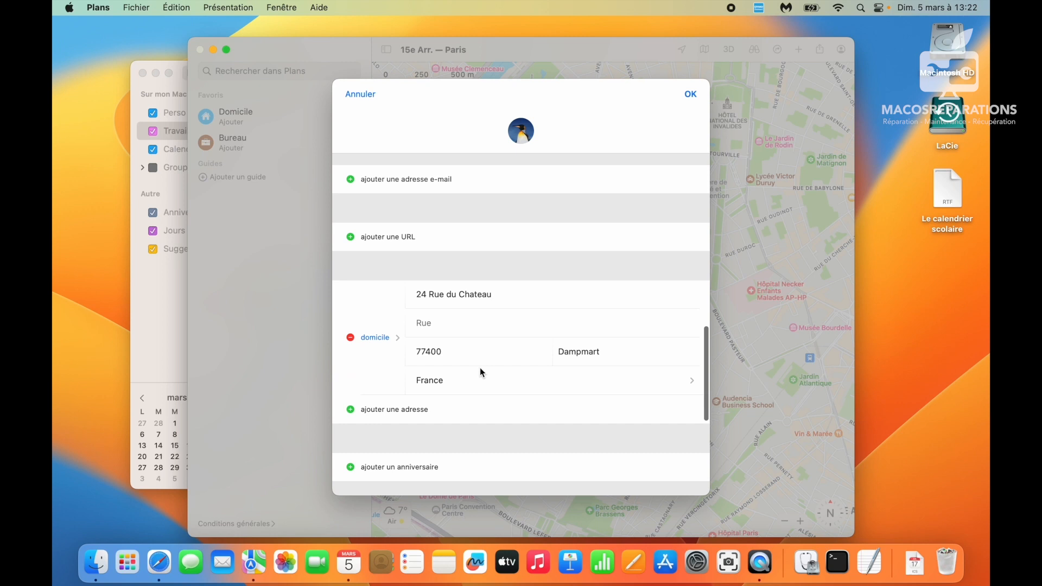
pyautogui.scroll(-10, 481, 371)
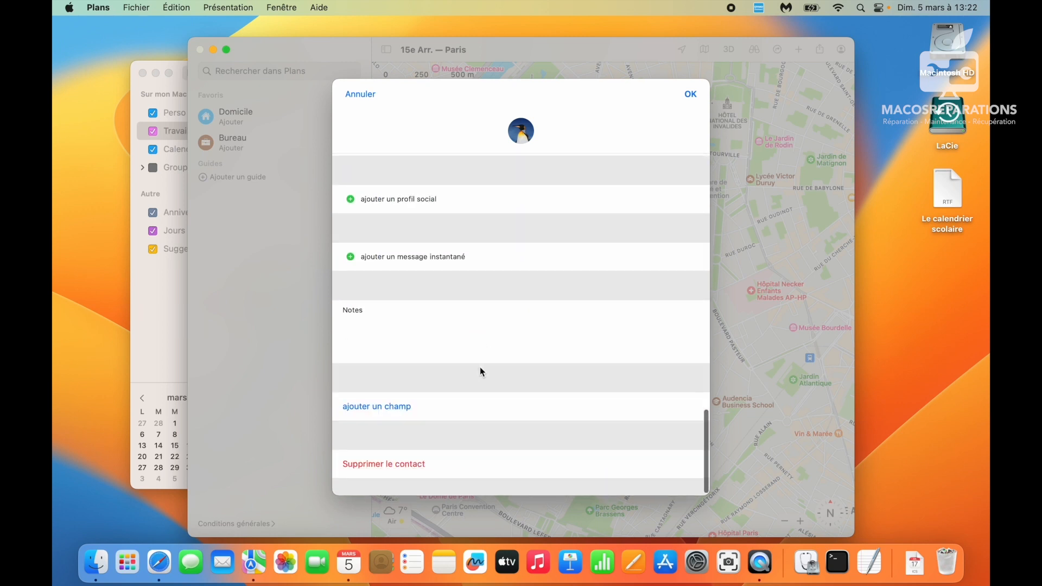
pyautogui.scroll(15, 530, 189)
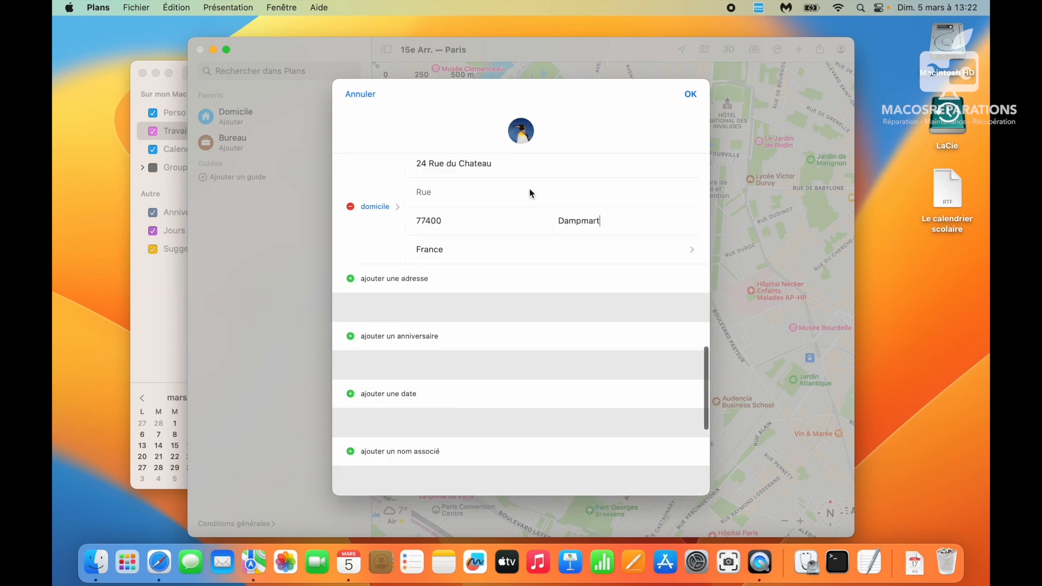
pyautogui.click(690, 94)
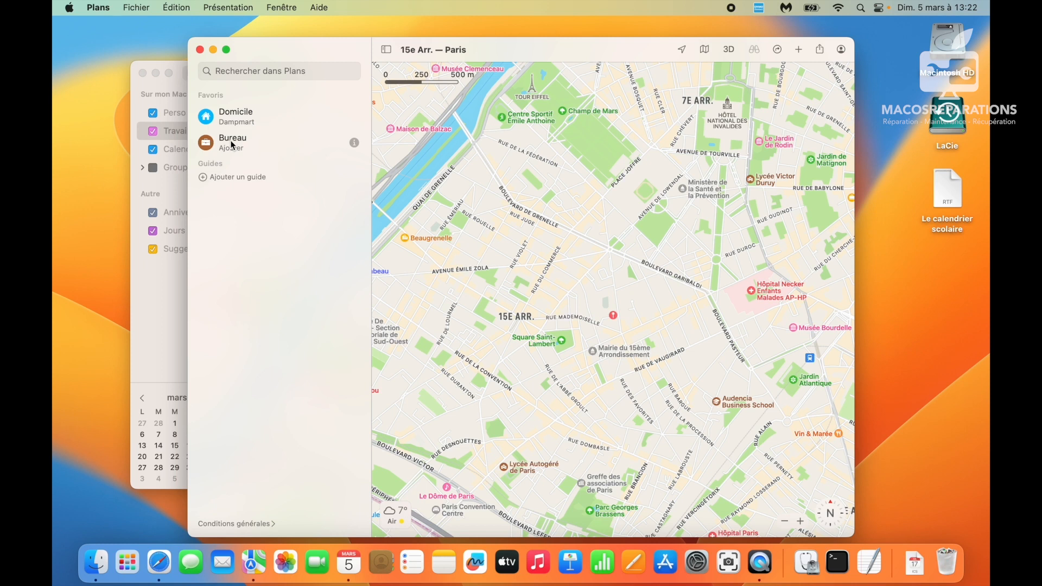
pyautogui.click(200, 50)
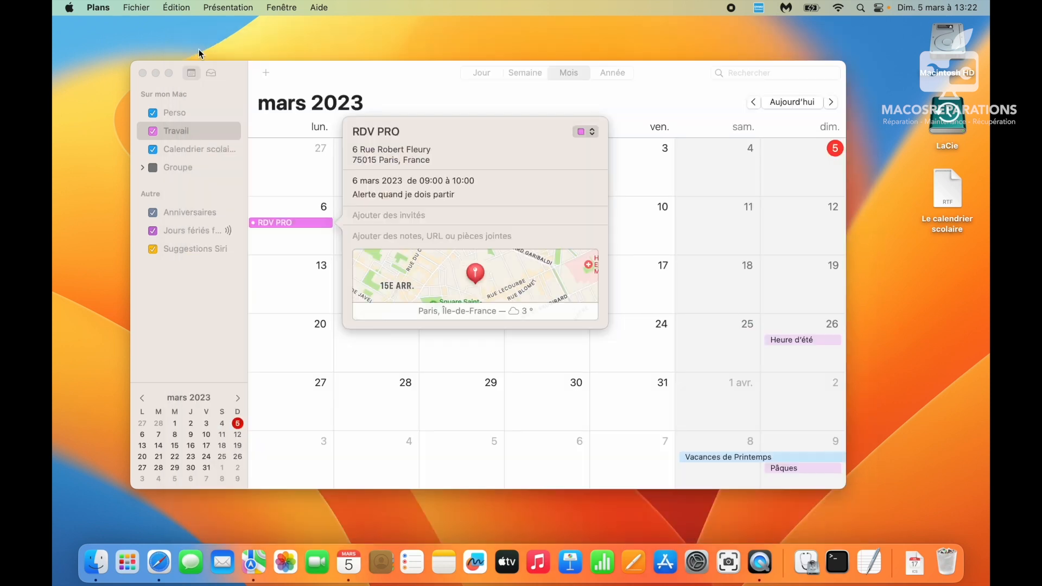
# - Give RDV PRO a 1 hour 40 minute drive from Domicile and an alert 10 minutes before leaving
pyautogui.click(391, 187)
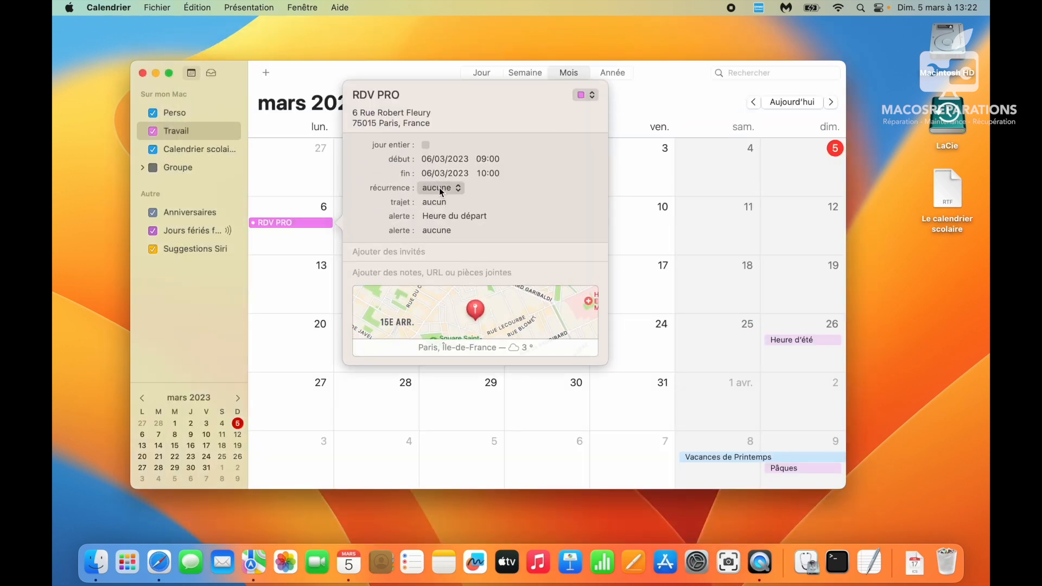
pyautogui.click(437, 203)
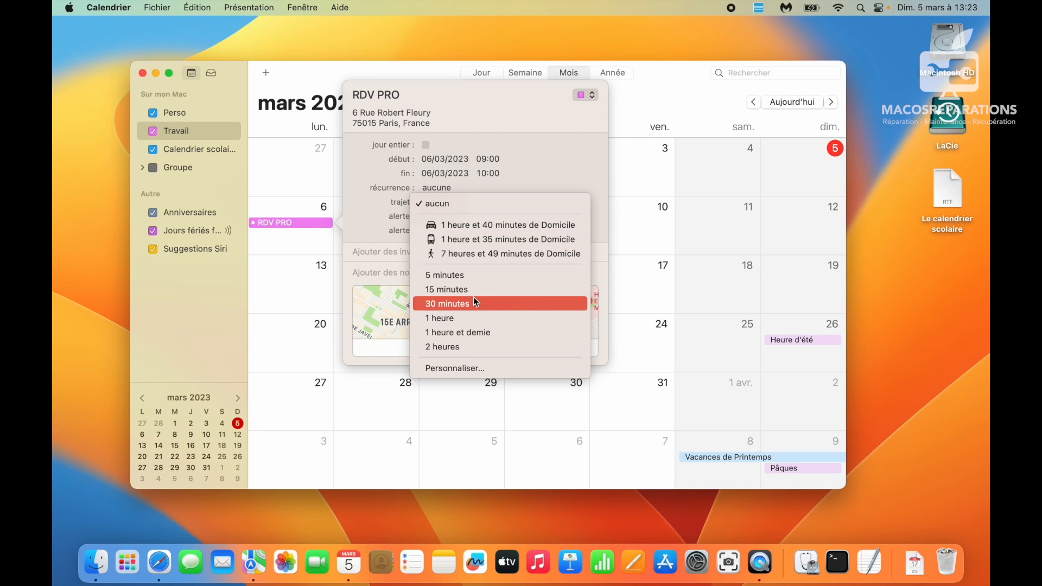
pyautogui.click(471, 226)
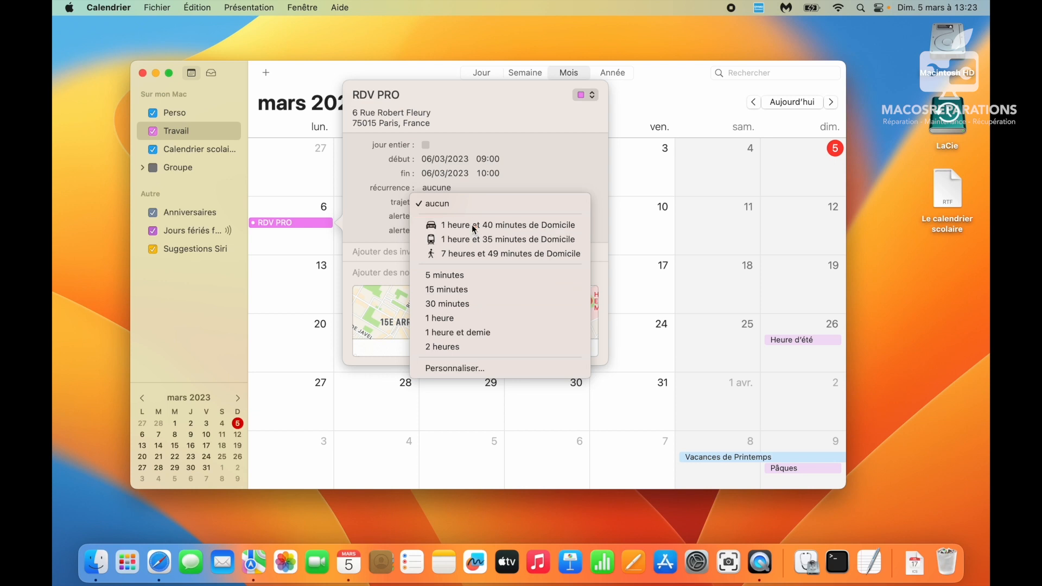
pyautogui.click(472, 218)
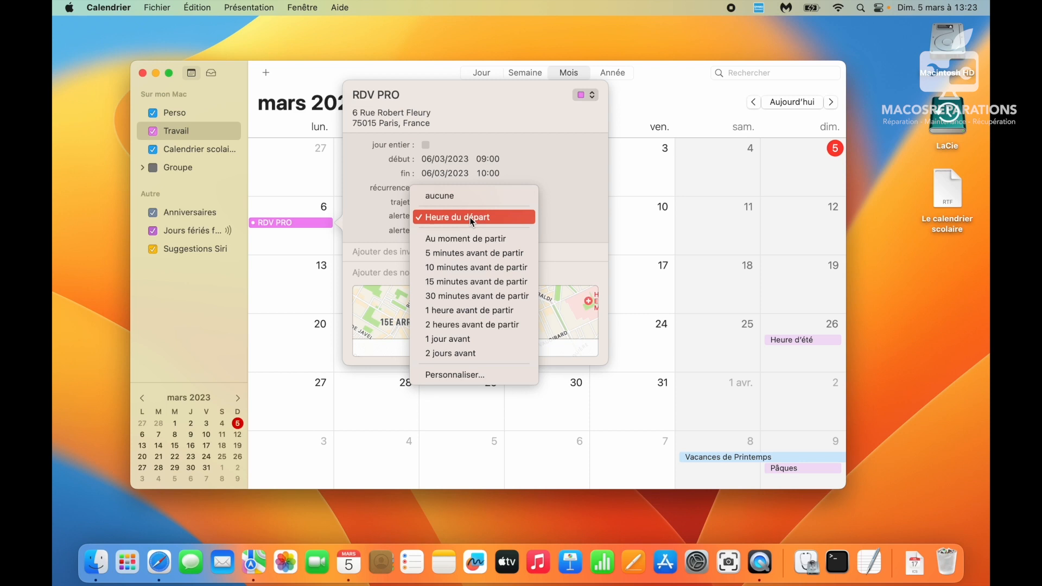
pyautogui.click(473, 269)
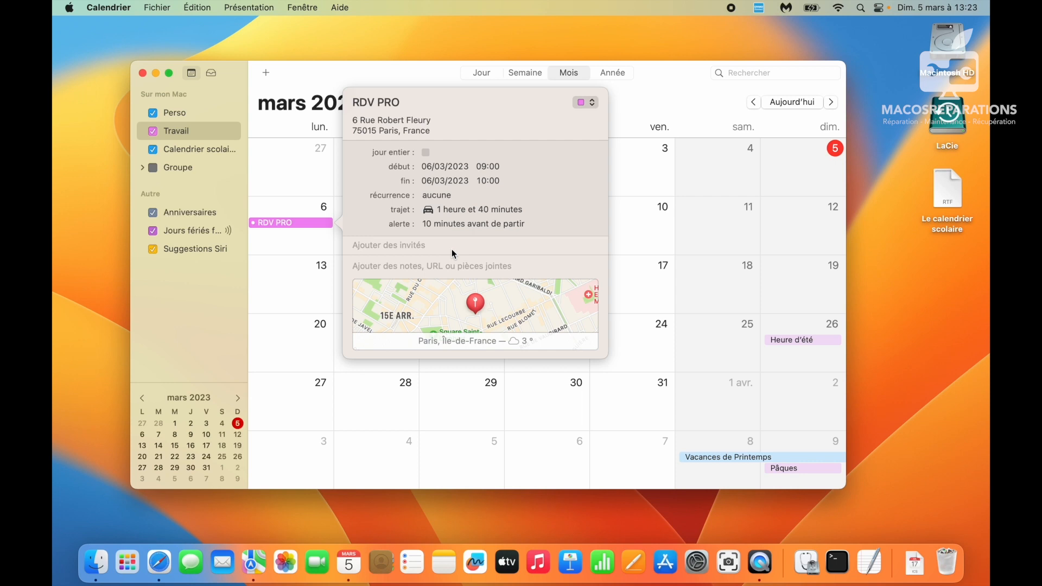
pyautogui.press('Escape')
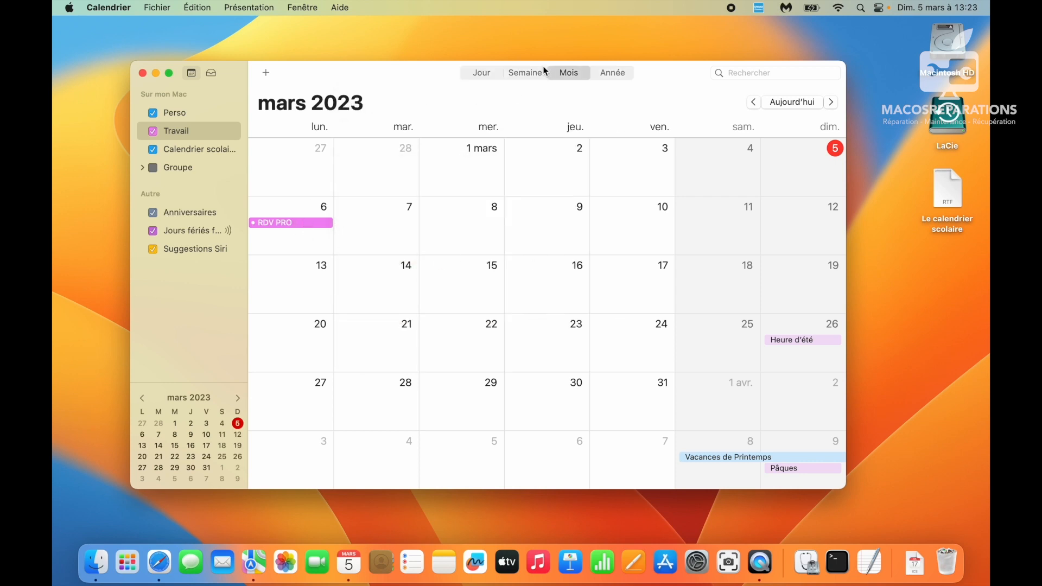
pyautogui.click(485, 71)
# - Deselect RDV PRO and scroll the 6 March day view to show its 1h40 travel block
pyautogui.scroll(5, 397, 353)
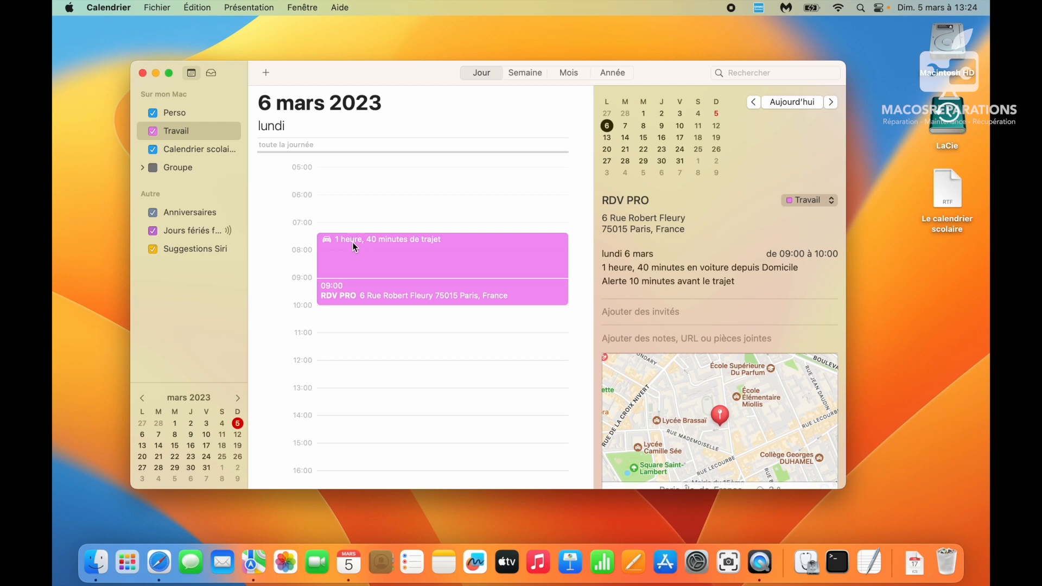
pyautogui.click(360, 196)
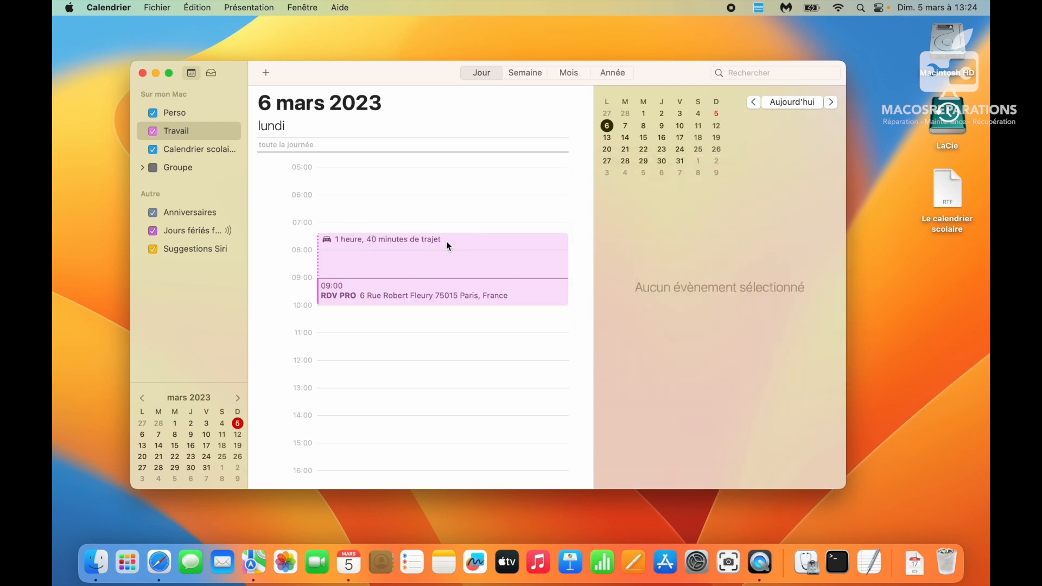
pyautogui.scroll(-4, 446, 241)
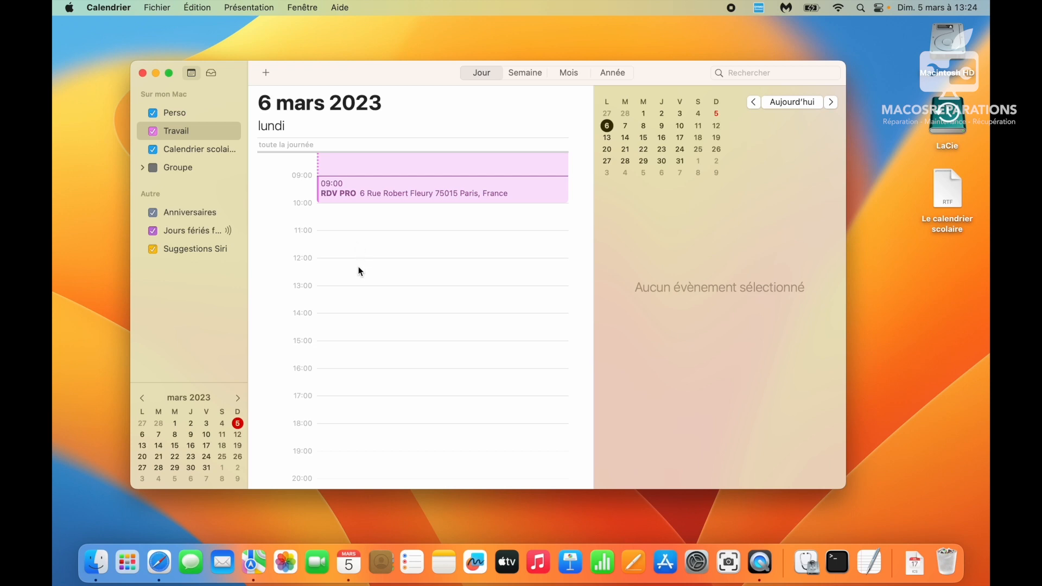
# - Create a new event on 6 March and move it to 11:00–12:00
pyautogui.rightClick(357, 263)
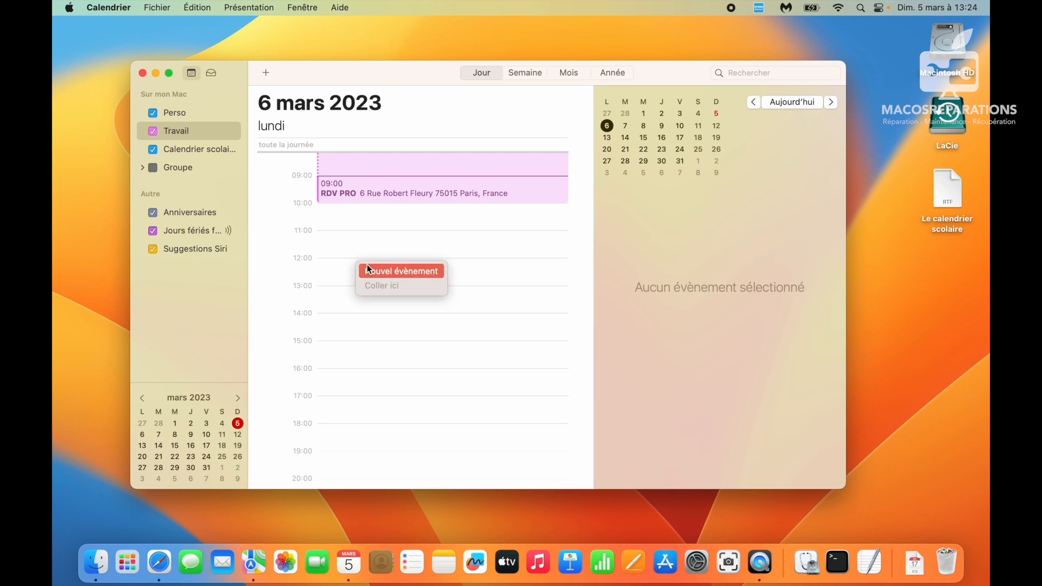
pyautogui.click(367, 265)
pyautogui.moveTo(366, 275); pyautogui.dragTo(367, 242)
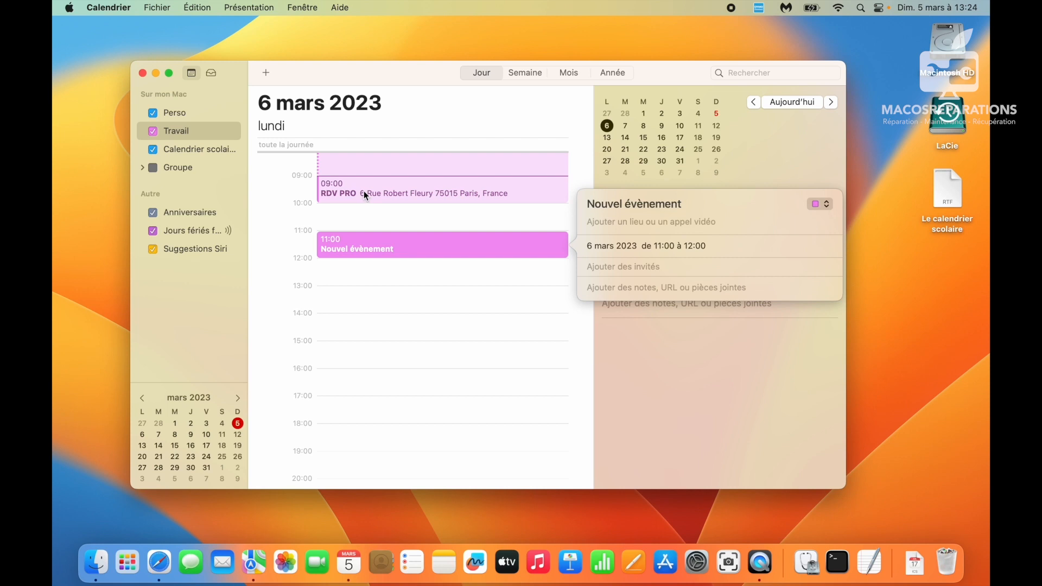
# - Set the event's location to Sartrouville 78500 with 44 minutes of driving from RDV PRO's address
pyautogui.click(654, 224)
pyautogui.write('Sartrouville')
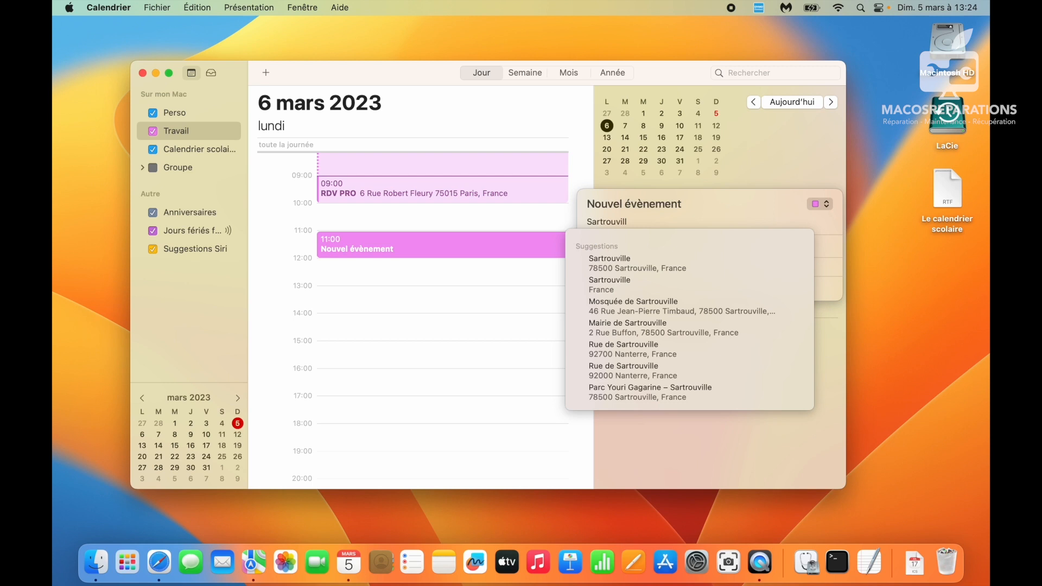
pyautogui.click(658, 266)
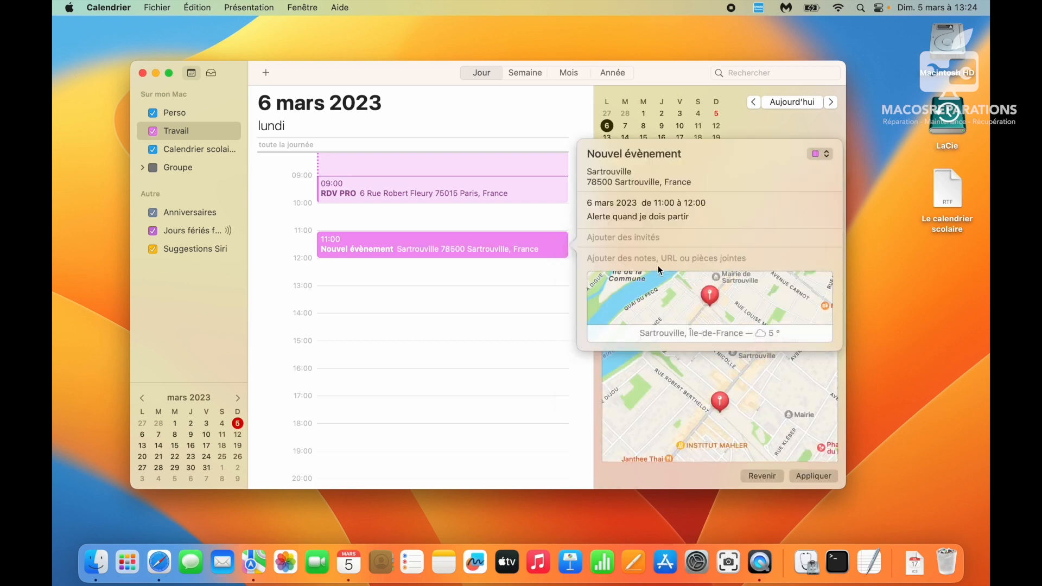
pyautogui.click(625, 202)
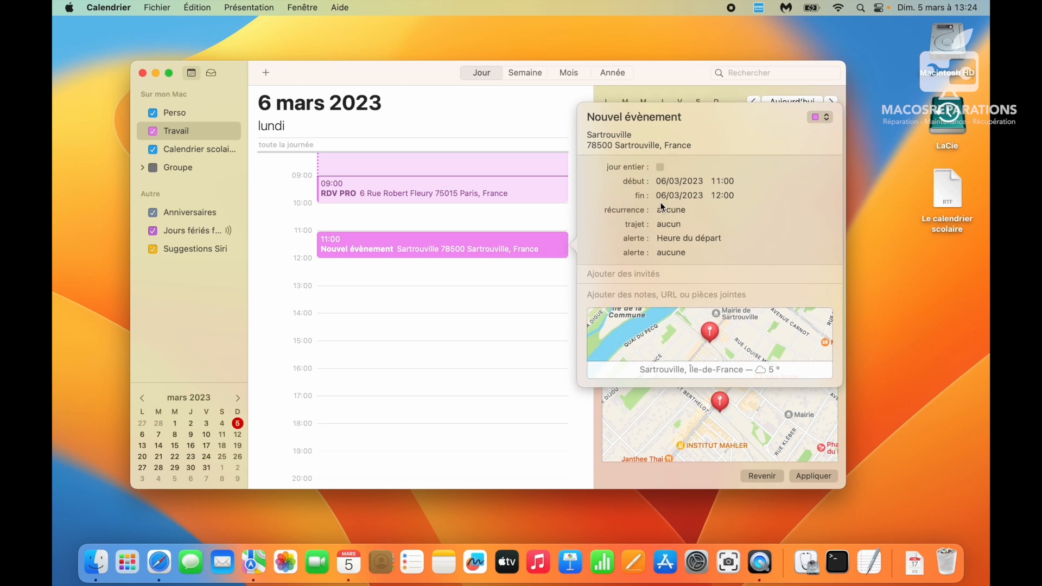
pyautogui.click(675, 228)
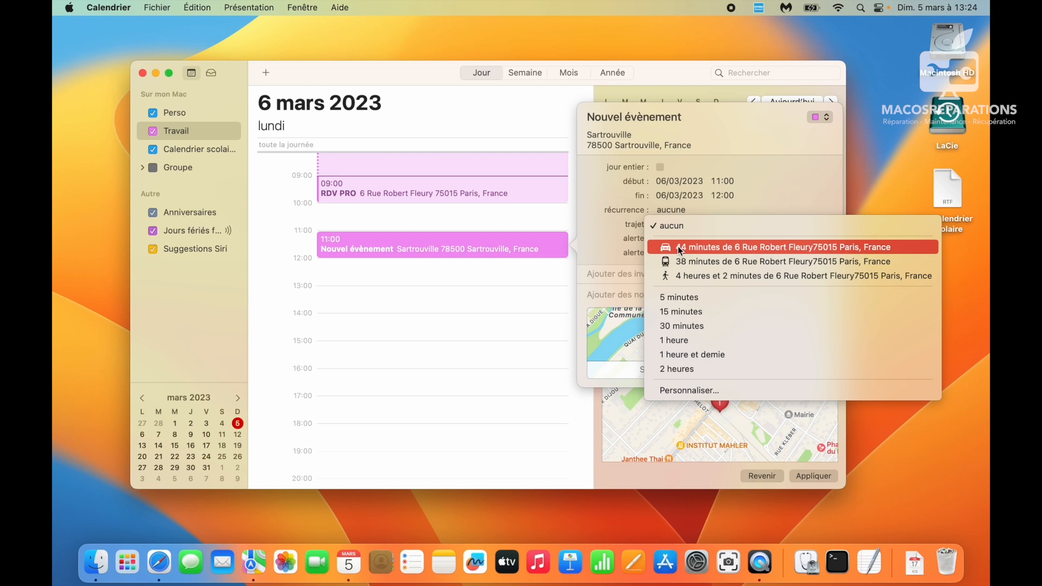
pyautogui.click(680, 248)
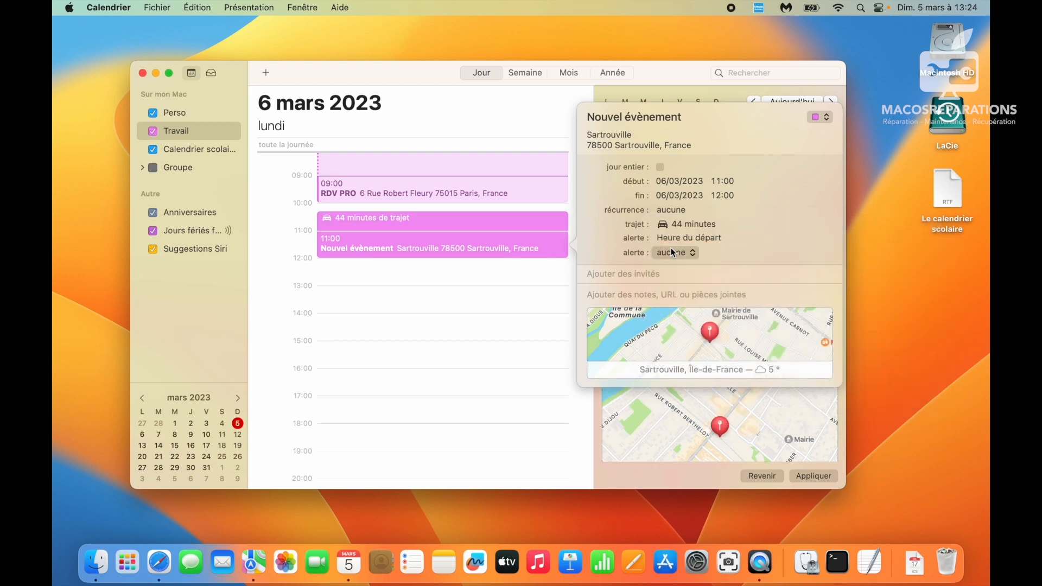
pyautogui.click(500, 304)
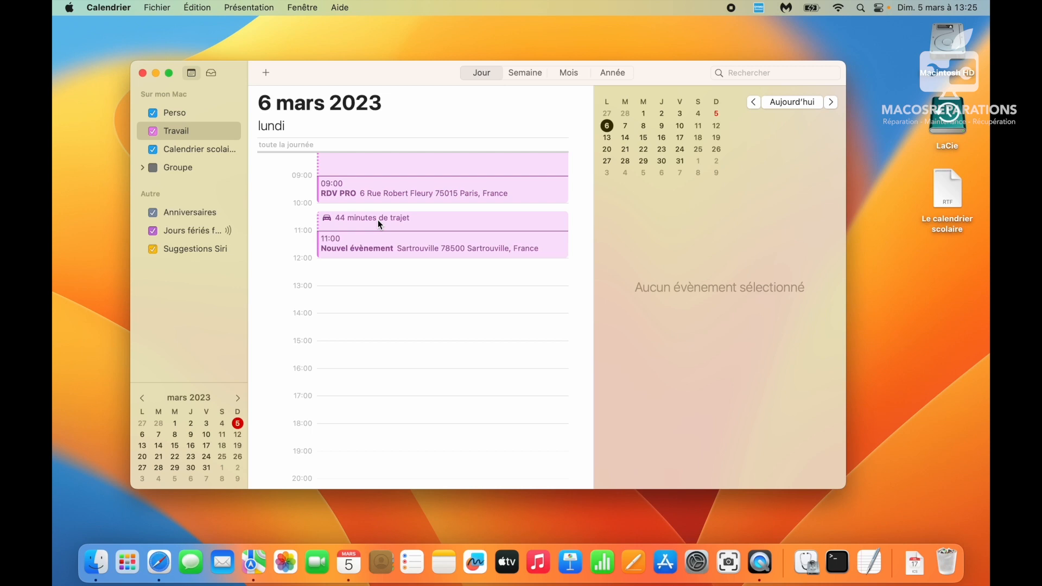
pyautogui.scroll(5, 380, 305)
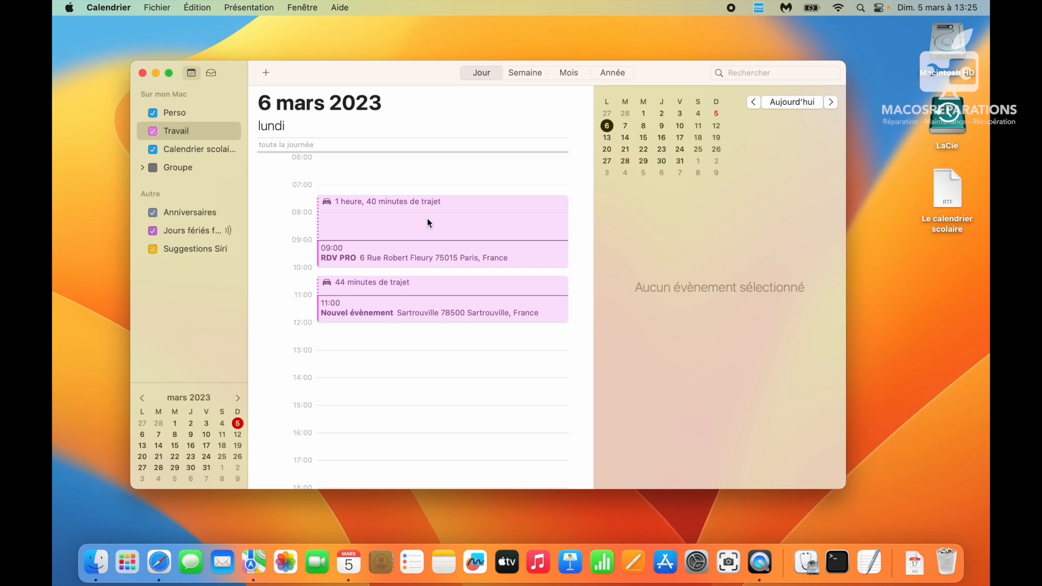
pyautogui.scroll(-5, 428, 223)
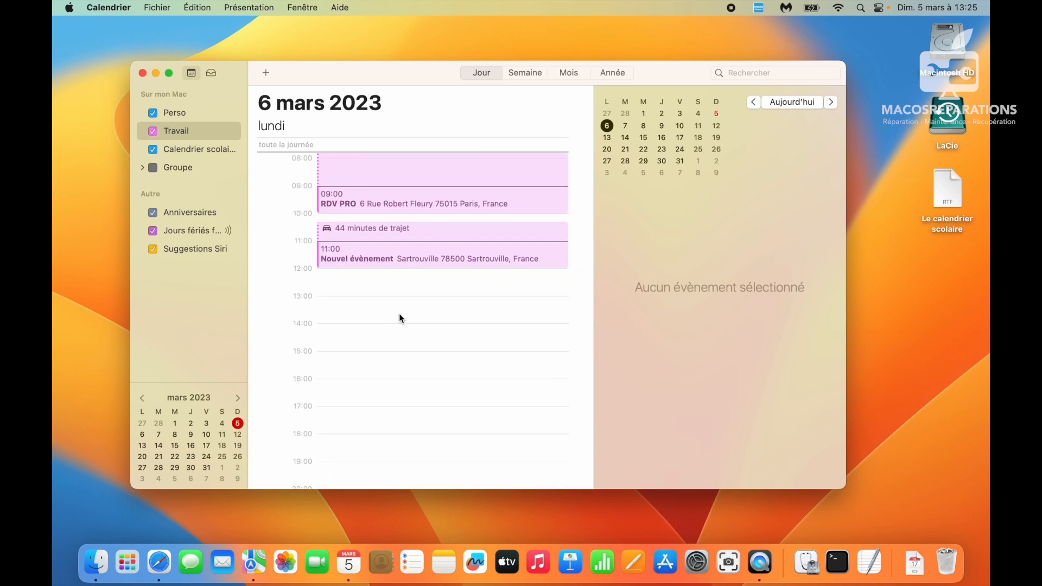
pyautogui.scroll(2, 400, 315)
pyautogui.scroll(-4, 399, 314)
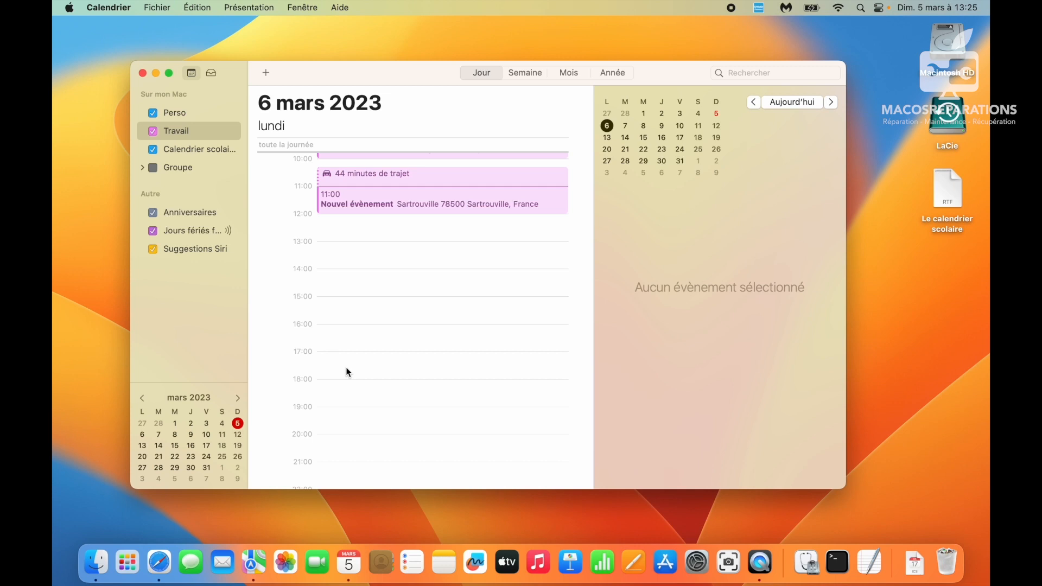
pyautogui.scroll(2, 340, 285)
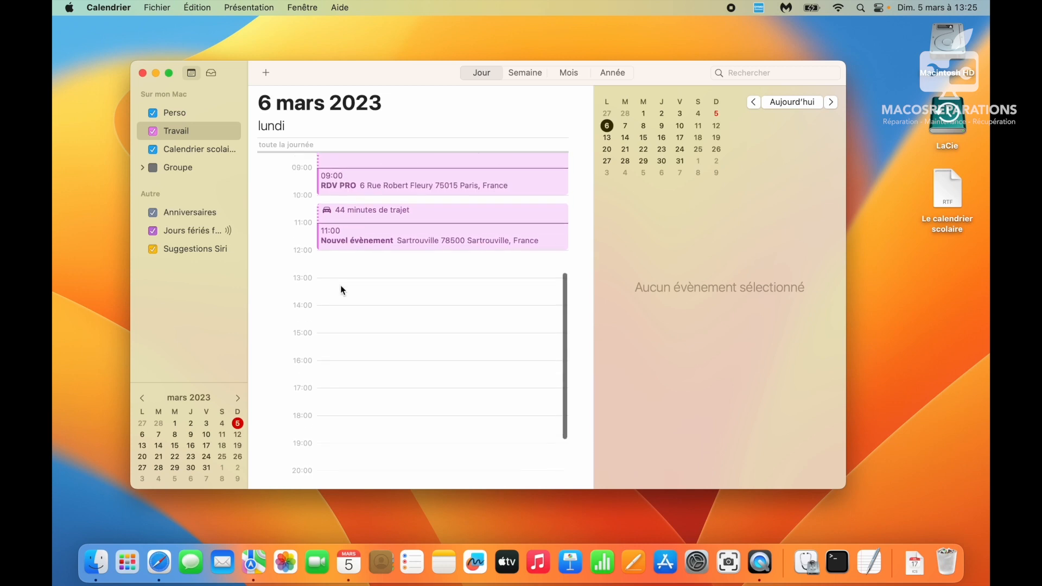
pyautogui.scroll(2, 373, 216)
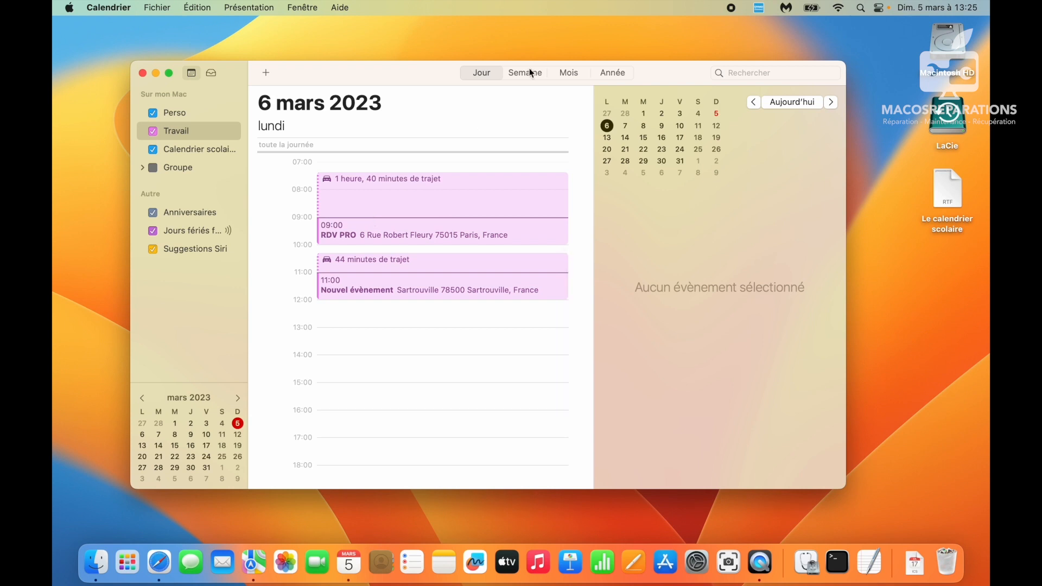
# - Open Calendrier's Réglages and keep the week at 7 days
pyautogui.click(732, 7)
pyautogui.click(270, 75)
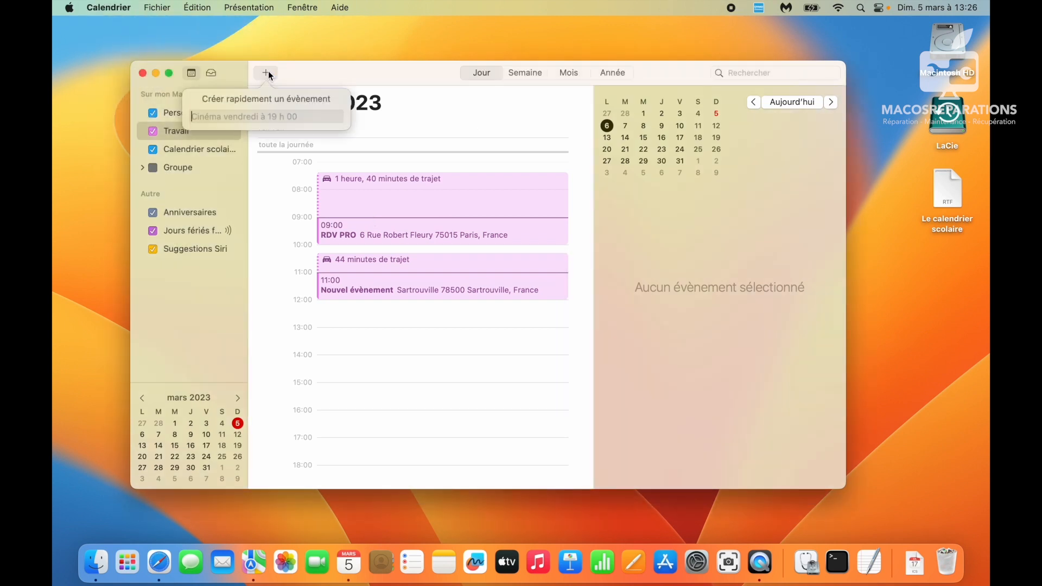
pyautogui.click(127, 5)
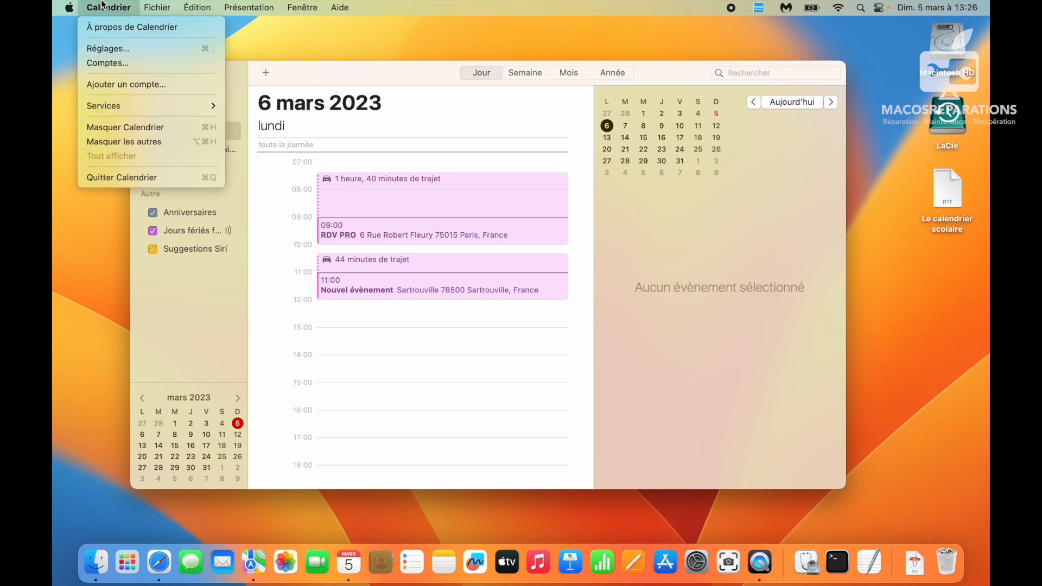
pyautogui.click(114, 46)
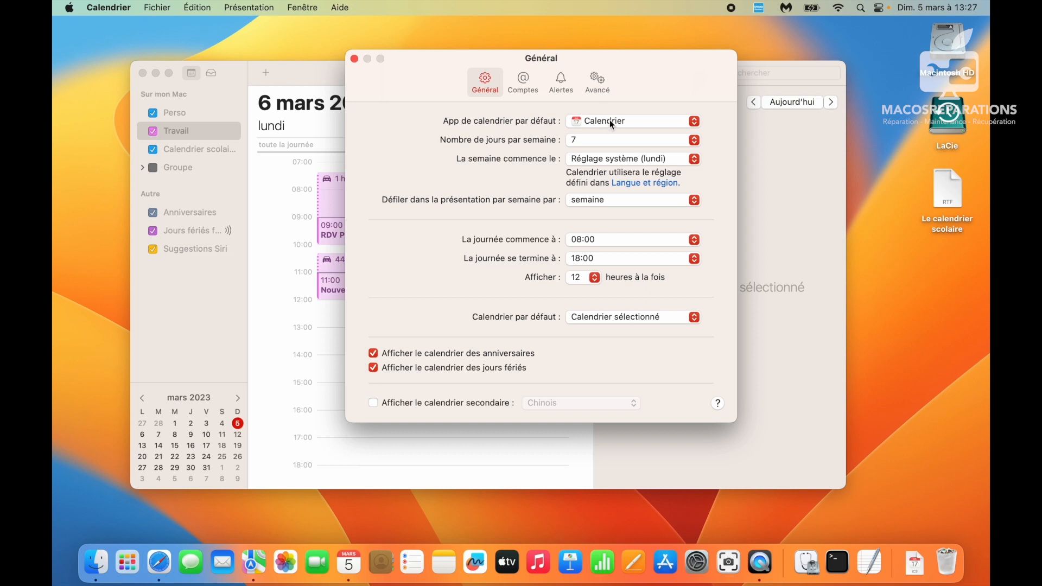
pyautogui.click(597, 142)
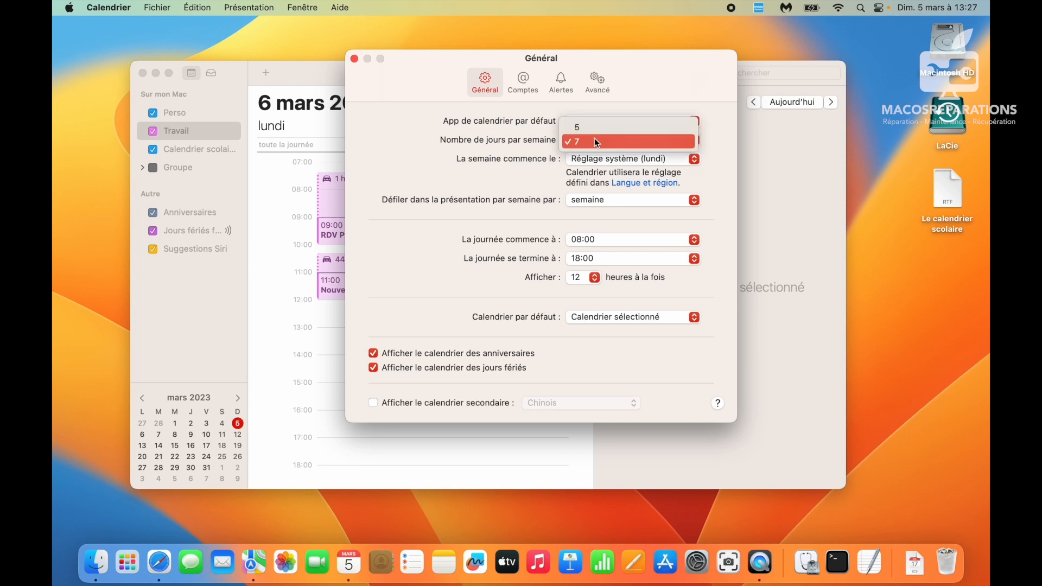
pyautogui.click(597, 143)
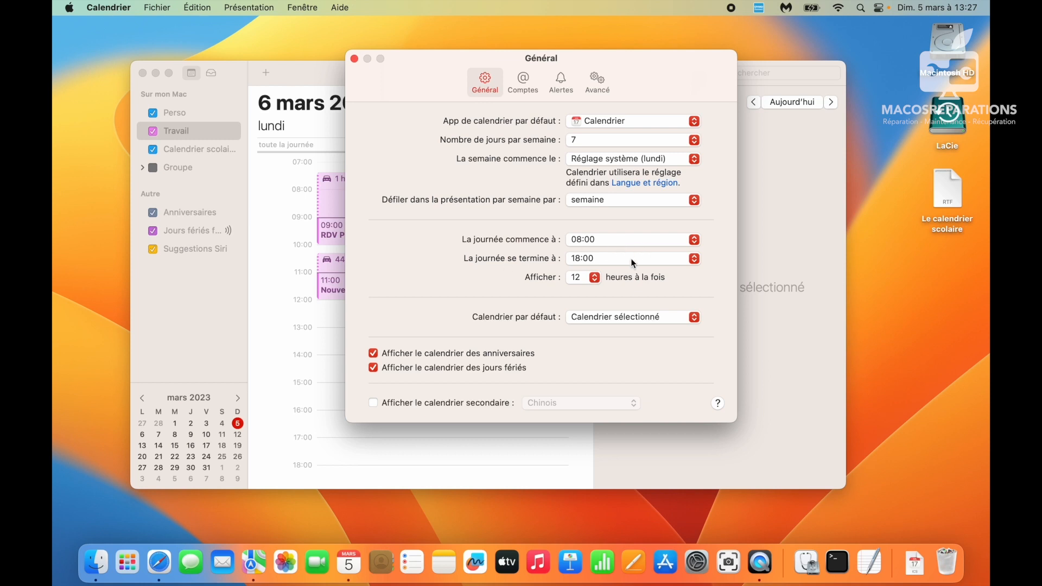
# - Make Travail the default calendar and leave the secondary calendar turned off
pyautogui.click(598, 321)
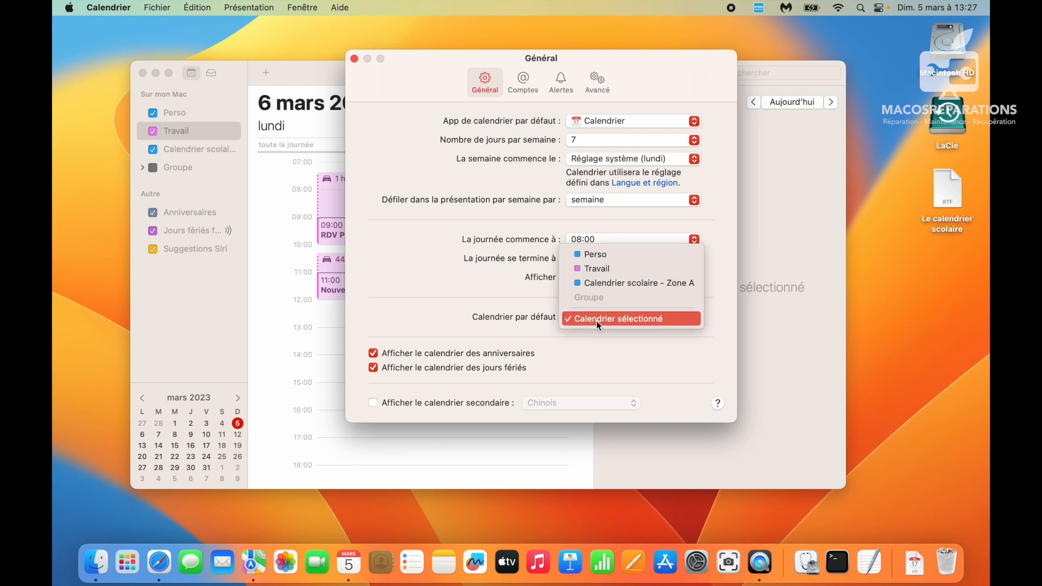
pyautogui.click(601, 268)
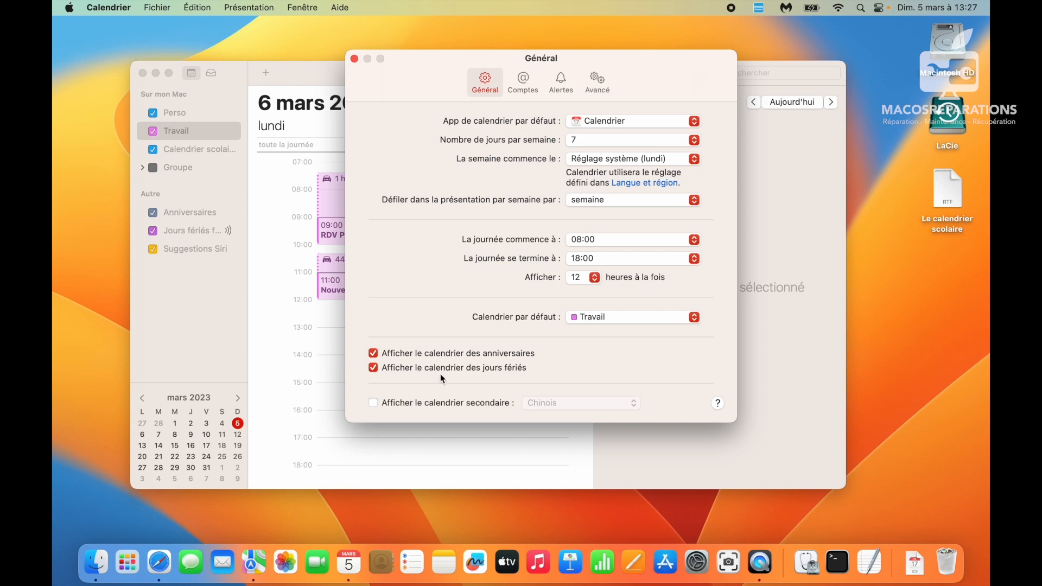
pyautogui.click(441, 405)
pyautogui.click(599, 403)
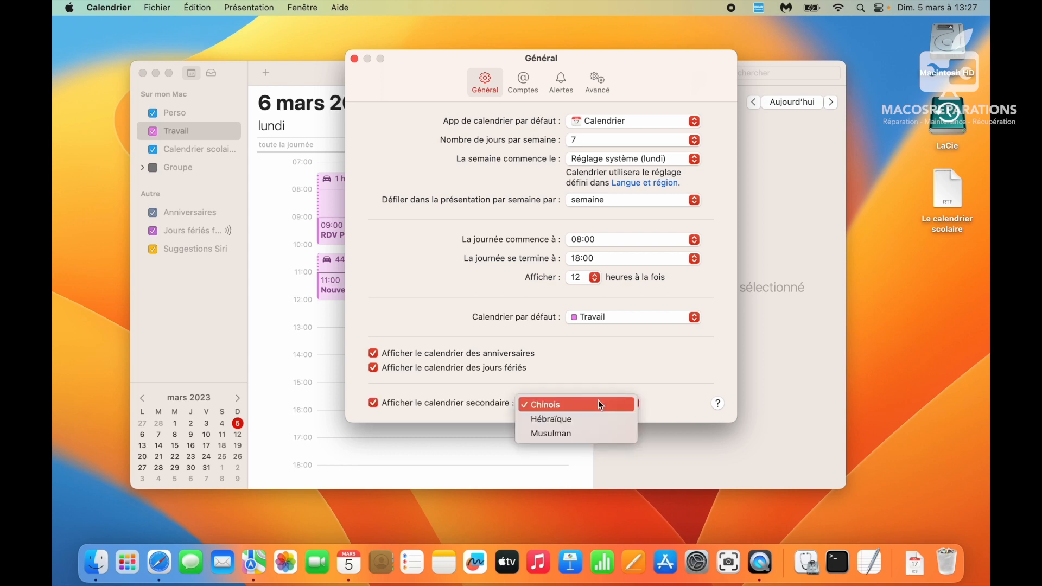
pyautogui.click(429, 402)
pyautogui.click(428, 402)
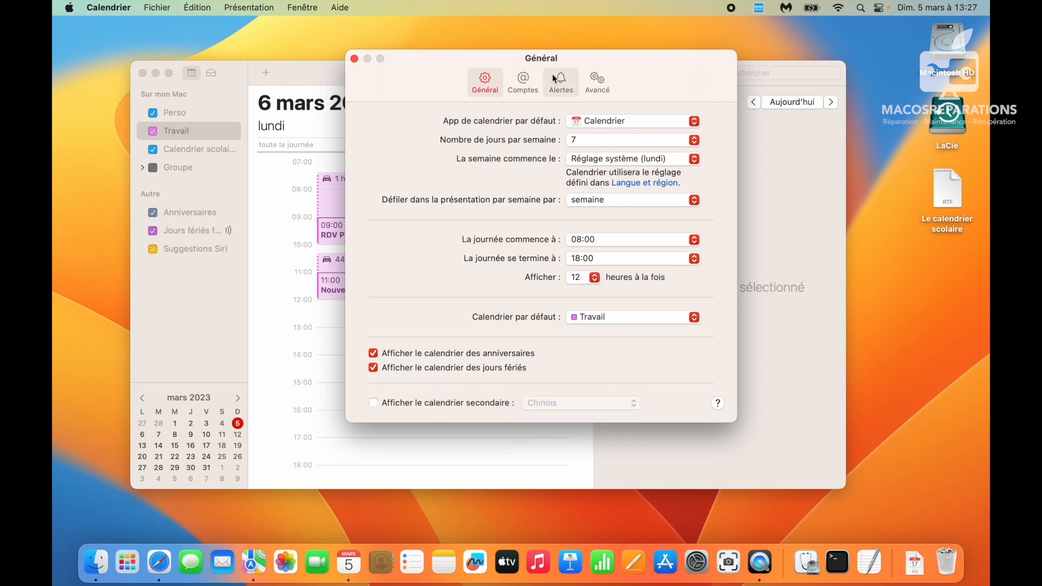
# - Set default alerts: 1 heure avant for events, 1 jour avant at 9:00 for all-day events, birthdays on the day
pyautogui.click(520, 84)
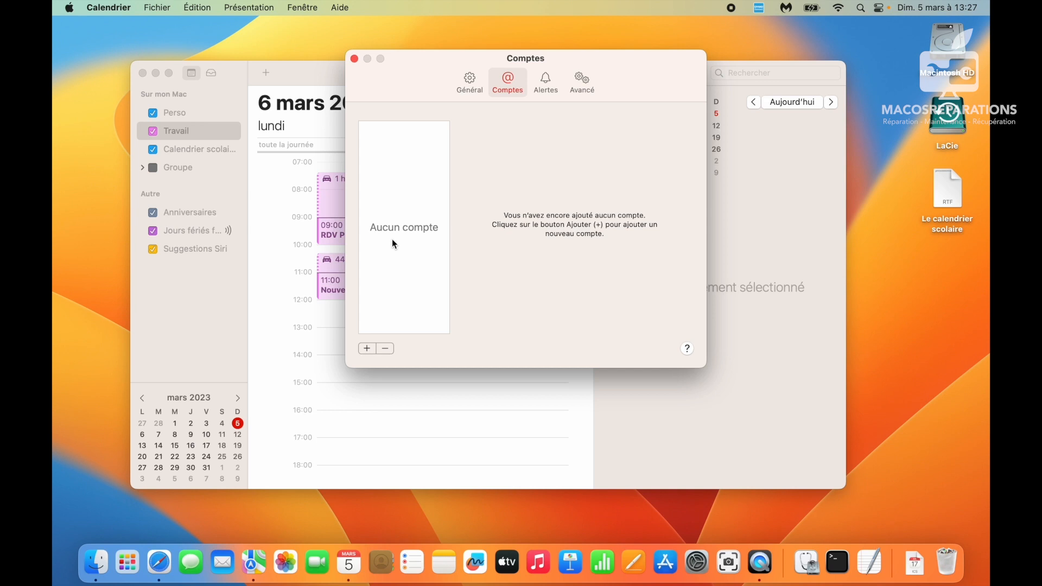
pyautogui.click(550, 76)
pyautogui.click(523, 135)
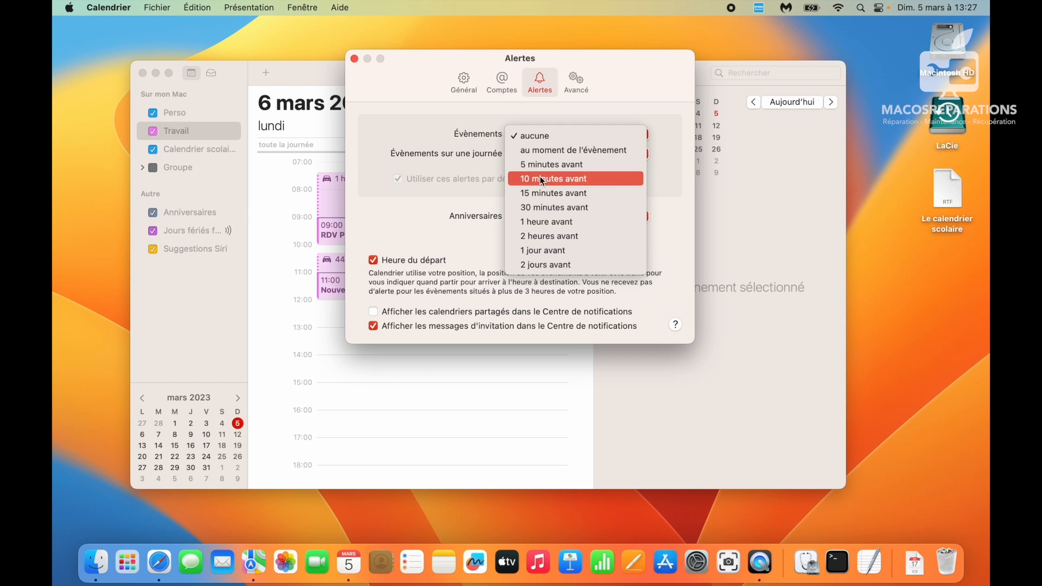
pyautogui.click(540, 222)
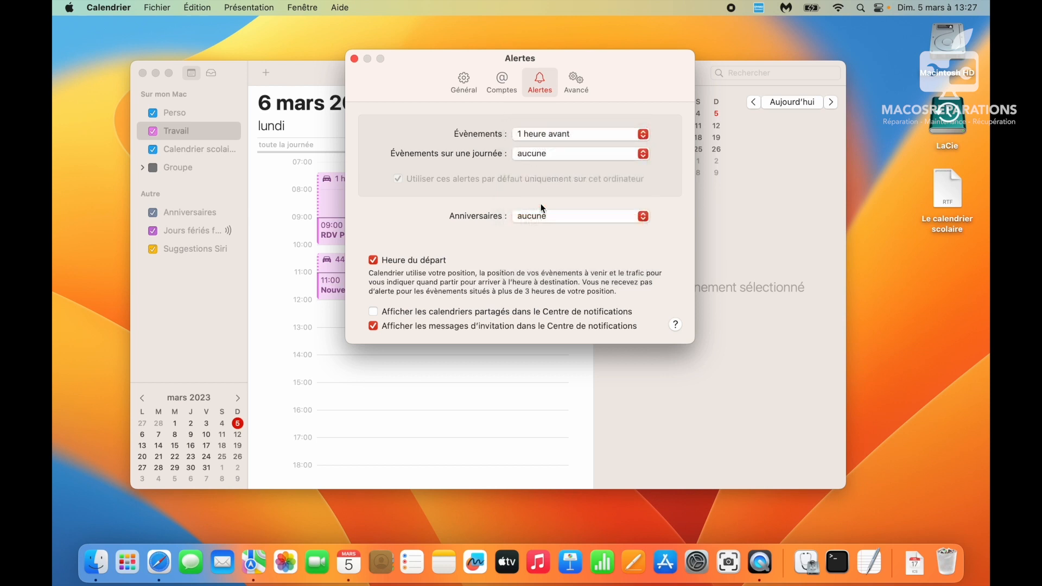
pyautogui.click(541, 154)
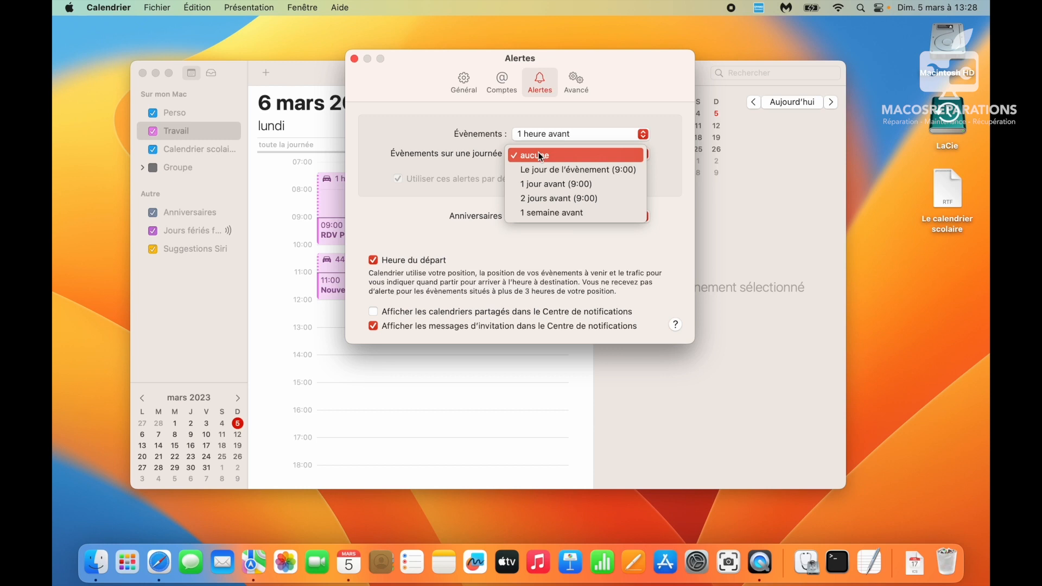
pyautogui.click(548, 188)
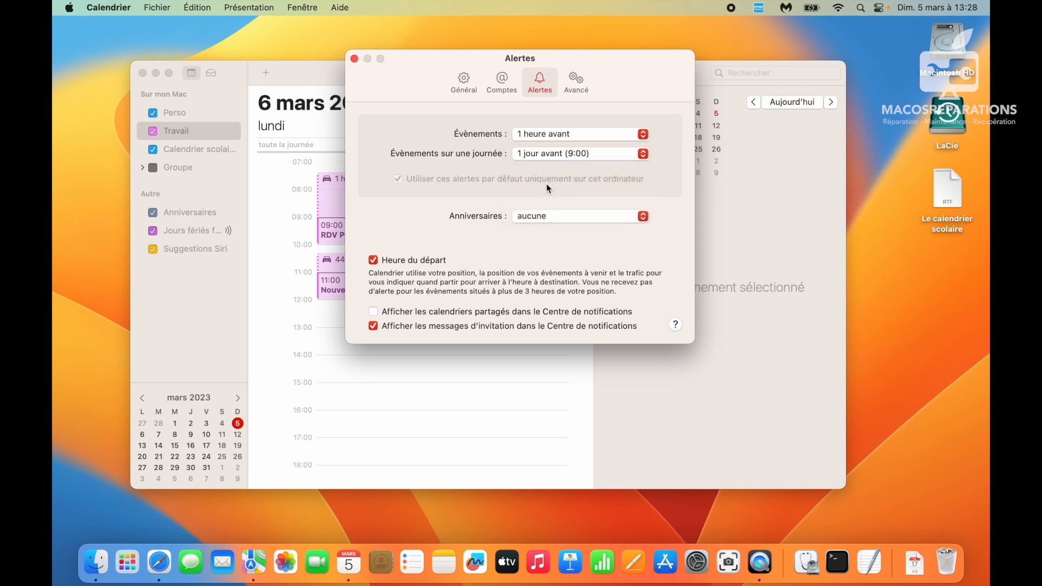
pyautogui.click(539, 217)
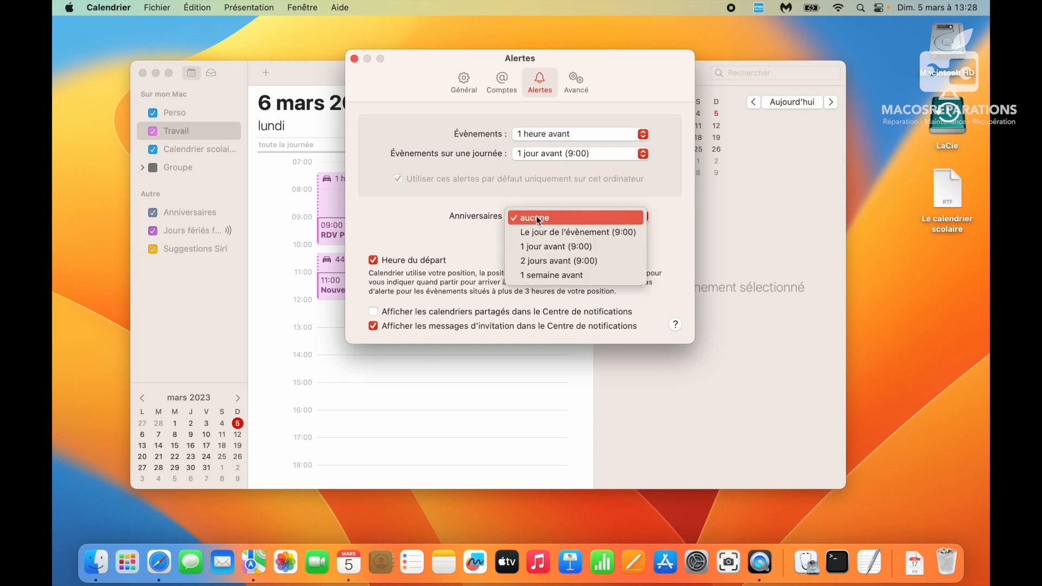
pyautogui.click(541, 234)
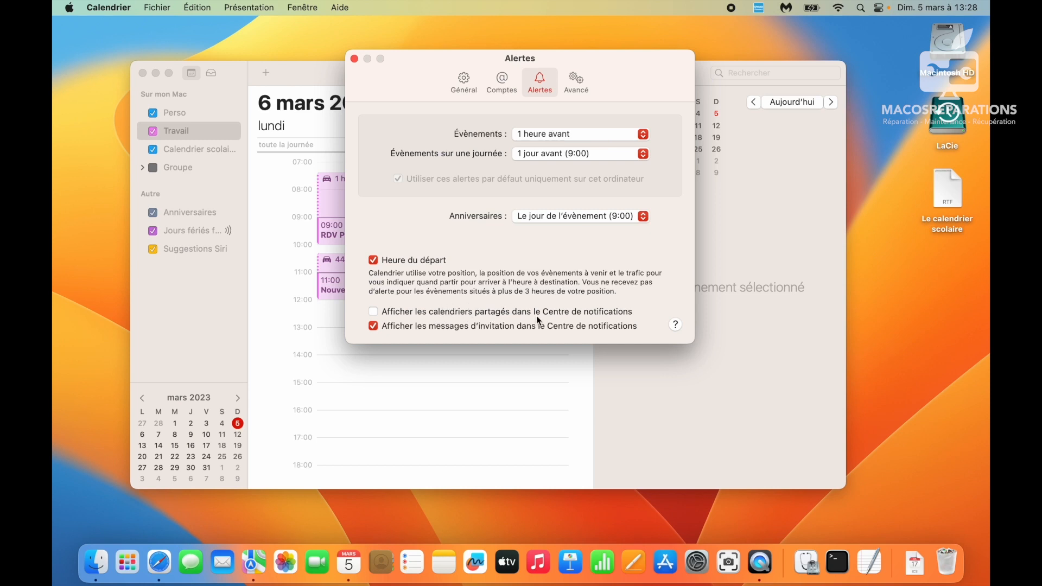
pyautogui.click(976, 8)
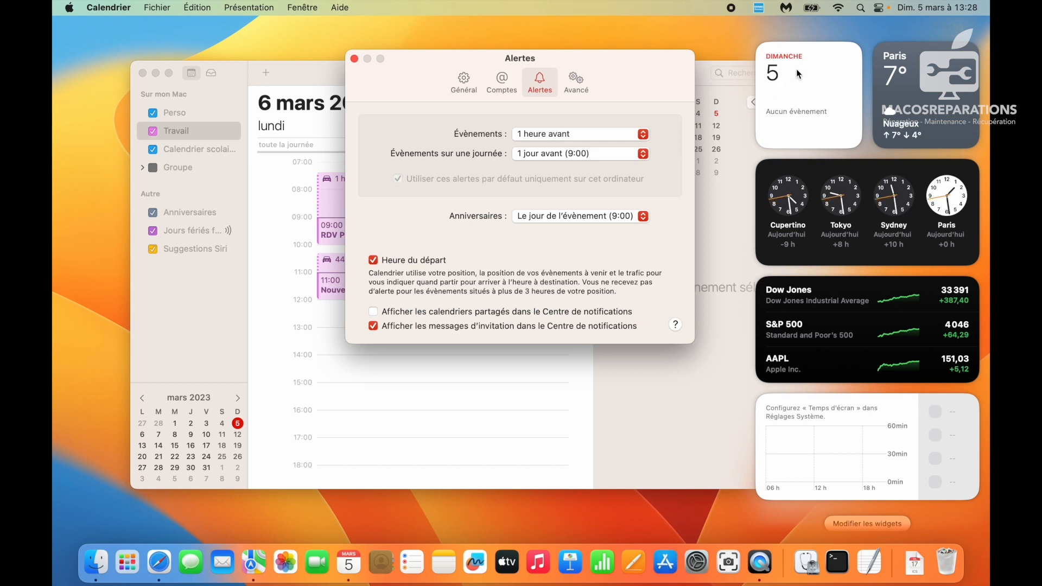
pyautogui.click(638, 75)
pyautogui.click(585, 80)
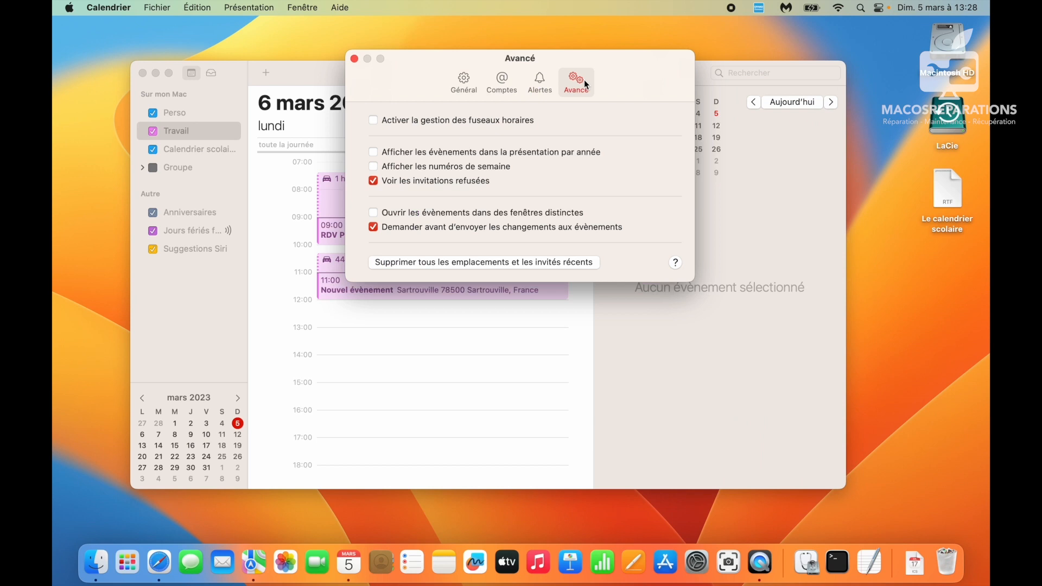
# - In Avancé, enable time zone support, events in the year view and week numbers
pyautogui.click(488, 124)
pyautogui.click(490, 156)
pyautogui.moveTo(409, 86); pyautogui.dragTo(449, 255)
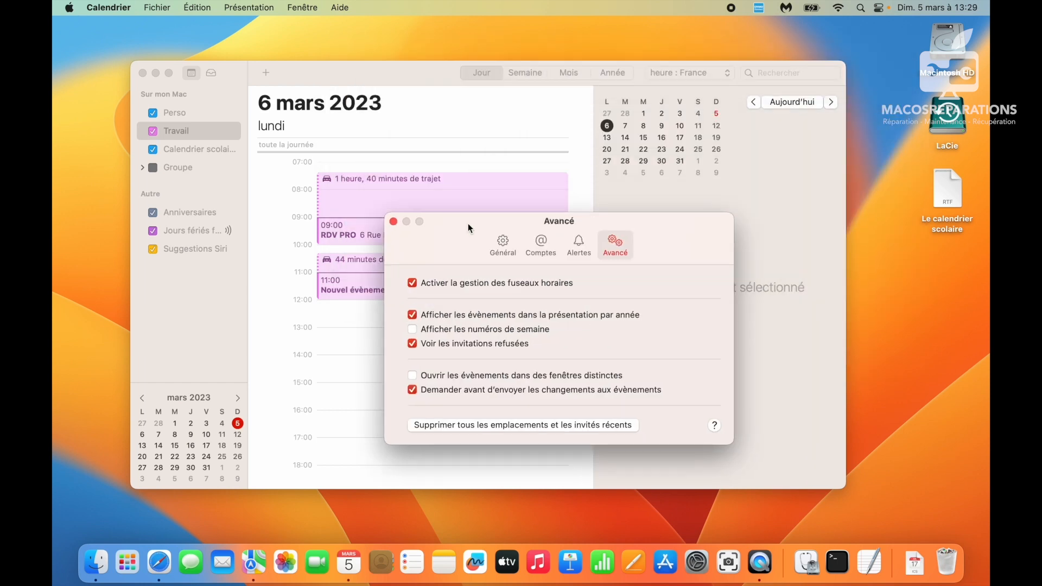
pyautogui.click(454, 329)
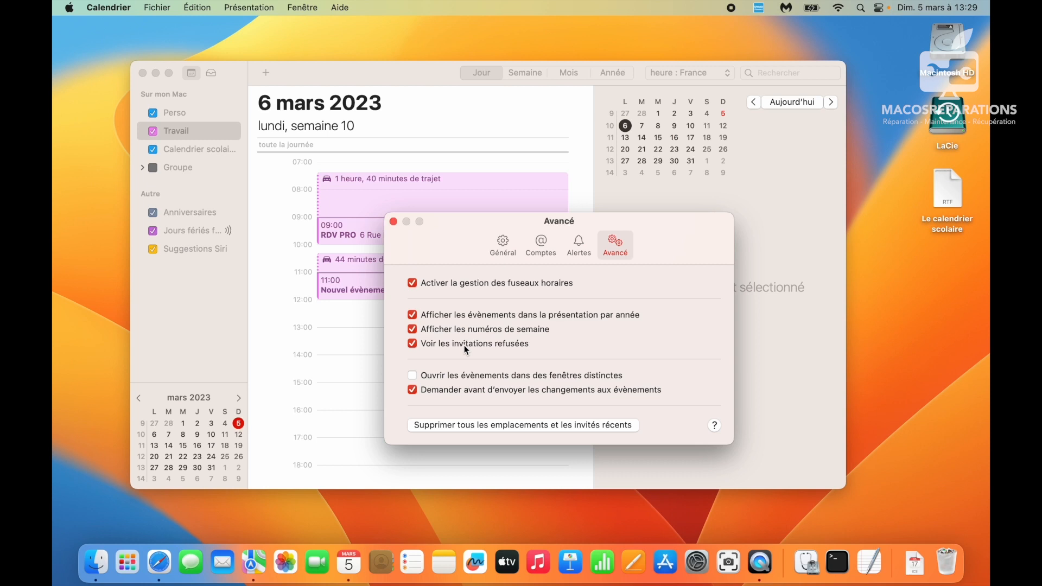
# - Close the settings, open RDV PRO's details and enter an invitee's e-mail address
pyautogui.click(370, 361)
pyautogui.doubleClick(368, 239)
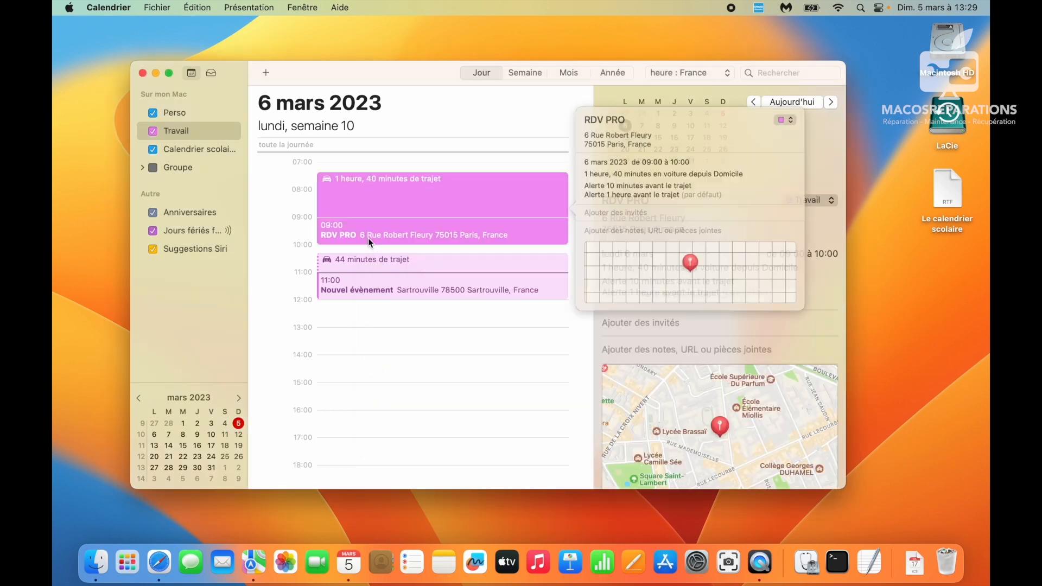
pyautogui.click(623, 216)
pyautogui.write('a@a')
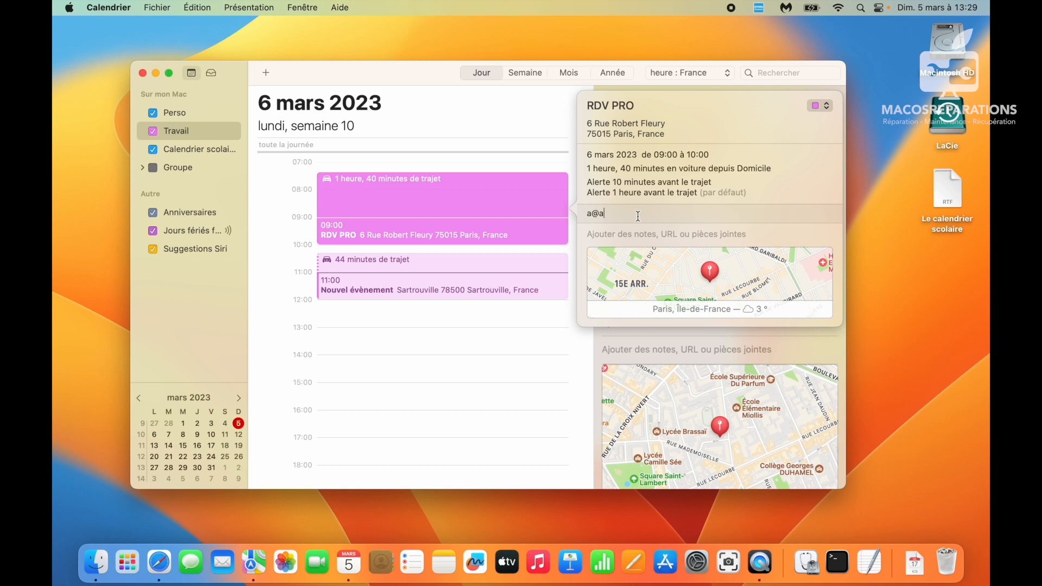
# - Close RDV PRO's details and scroll the 6 mars day view with both events
pyautogui.click(404, 363)
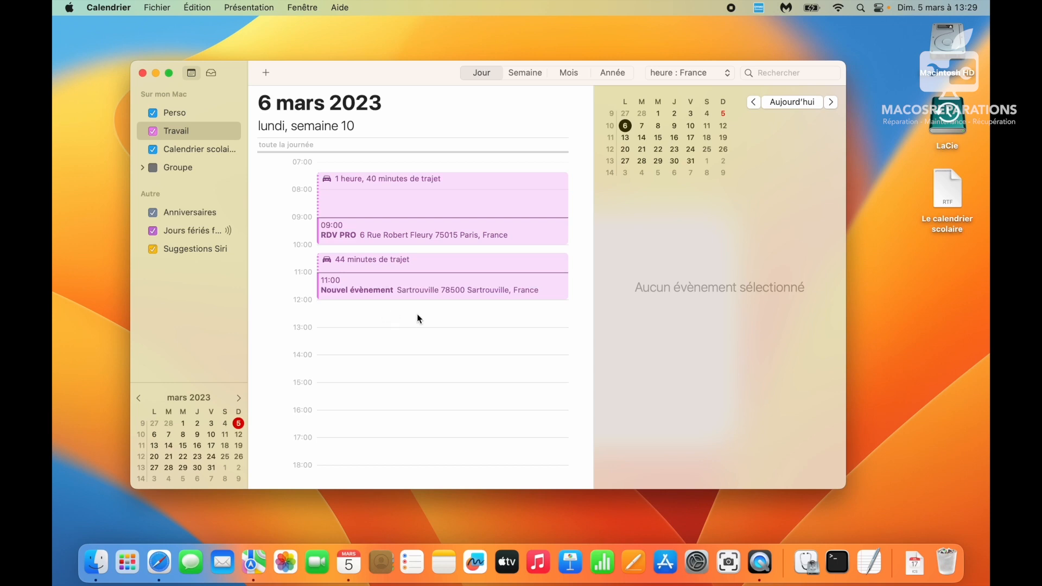
pyautogui.scroll(-5, 417, 313)
pyautogui.scroll(10, 417, 314)
pyautogui.scroll(-3, 379, 177)
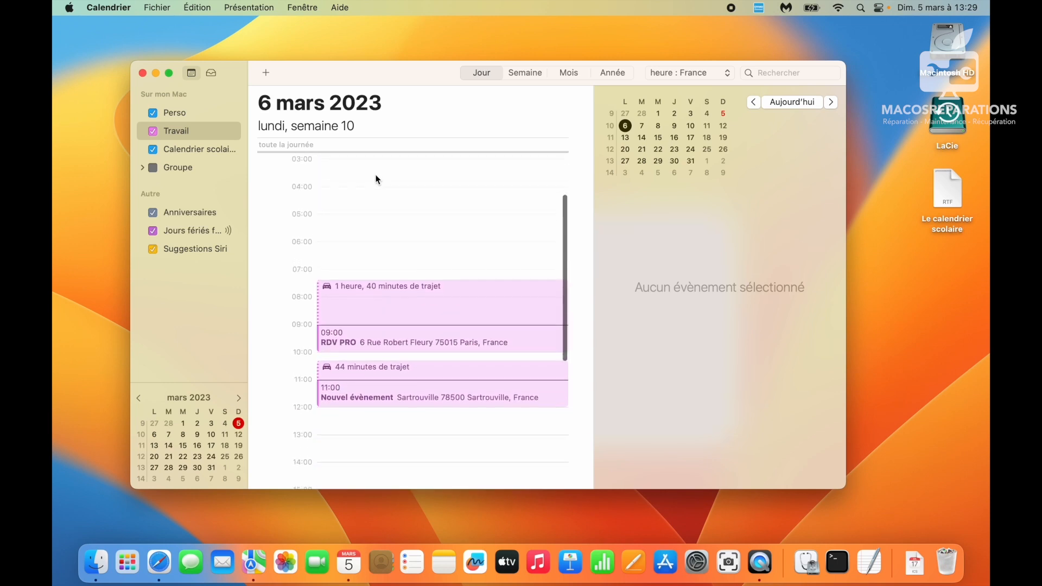